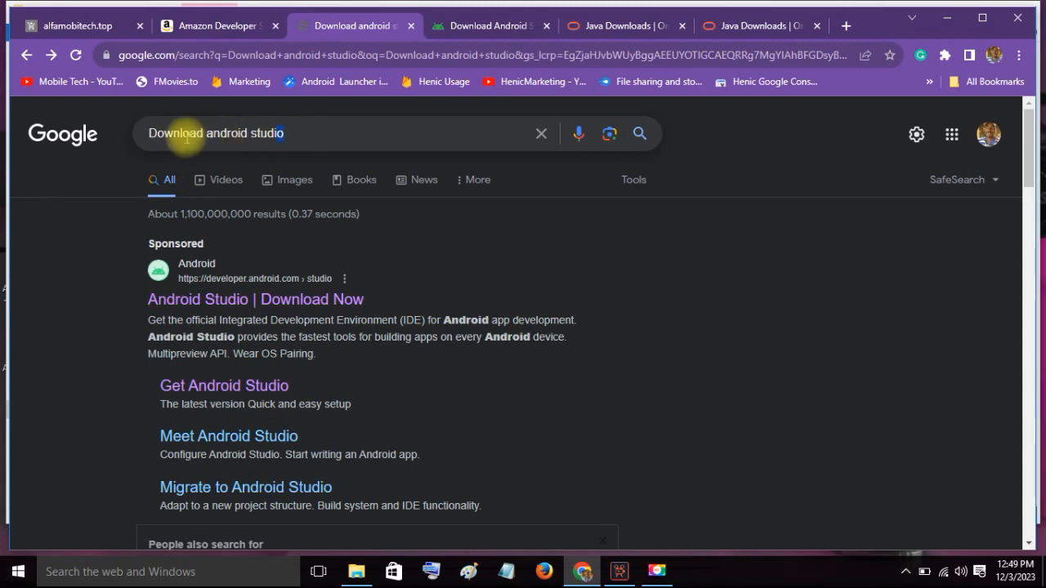
- Switch to the open Android Studio download page and examine the packages offered for each platform
left_click_drag(129, 135, 443, 57)
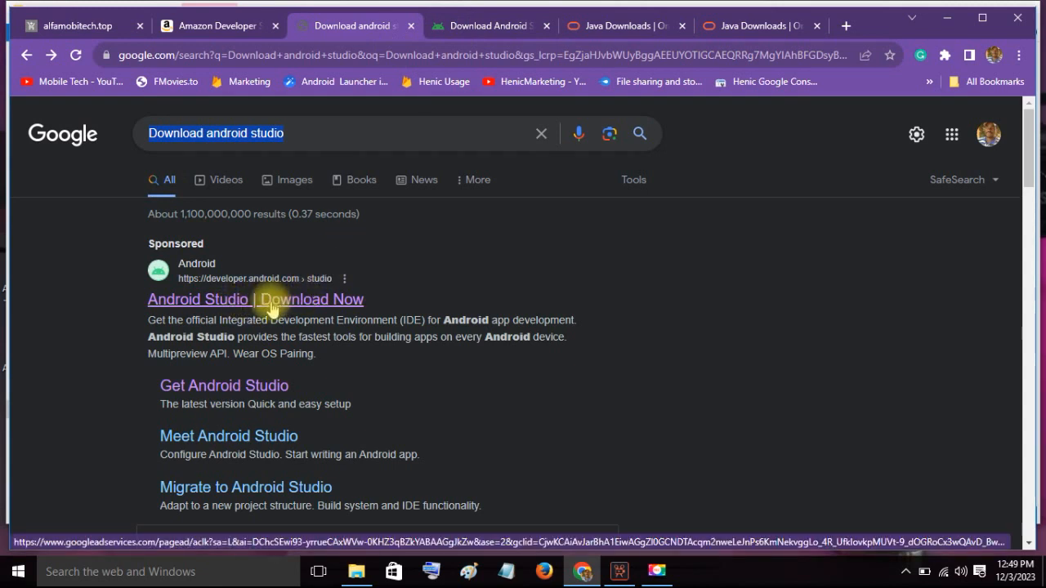
left_click(458, 30)
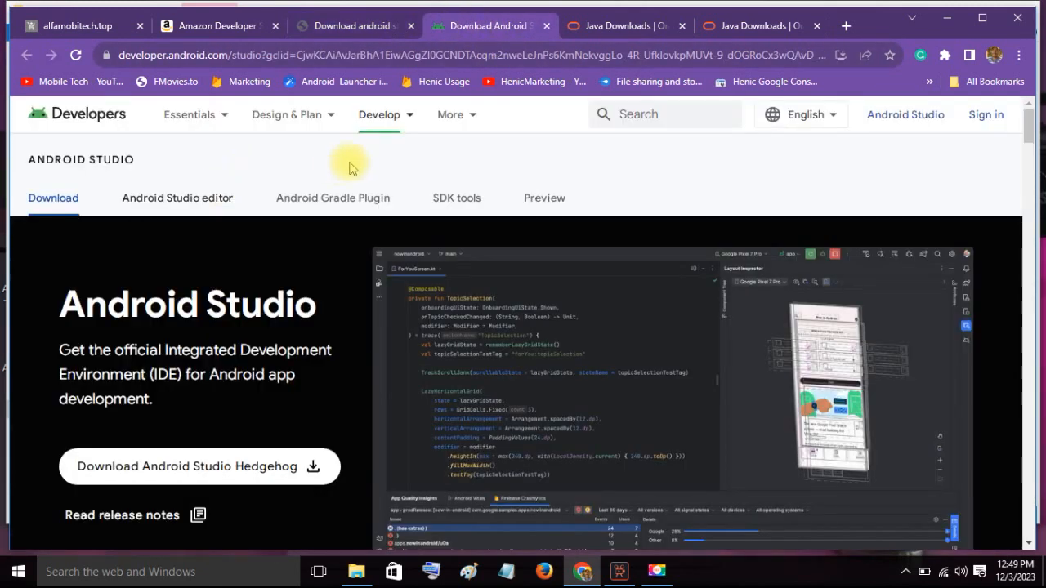
left_click_drag(1031, 120, 1022, 390)
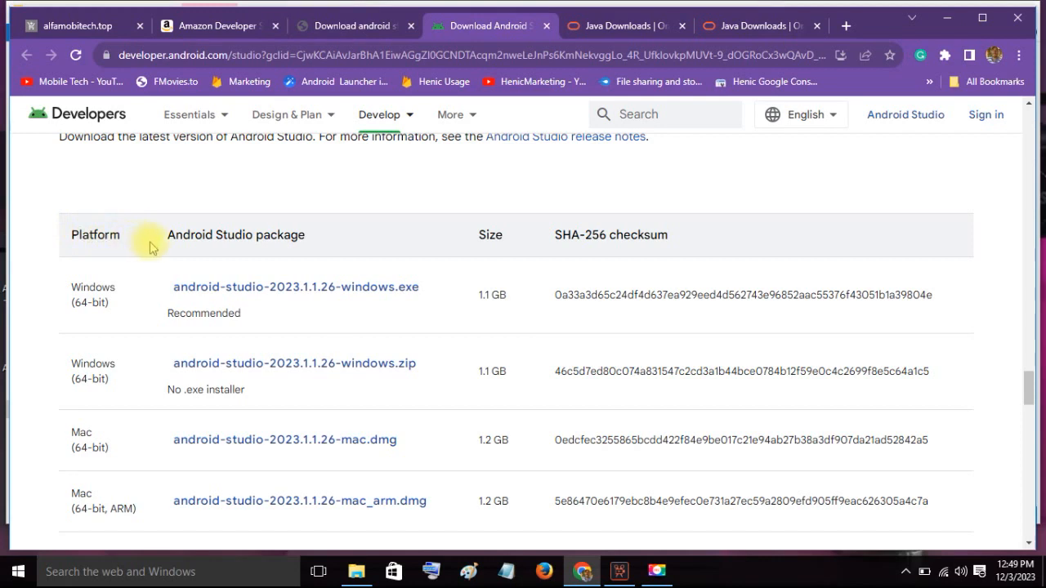
left_click_drag(195, 240, 303, 239)
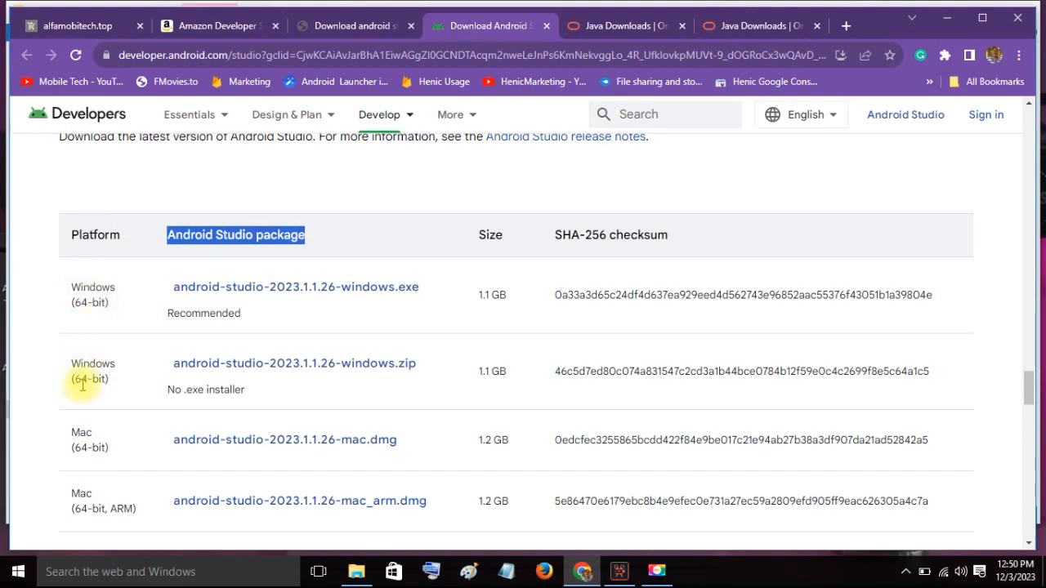
scroll(88, 409, "down", 1)
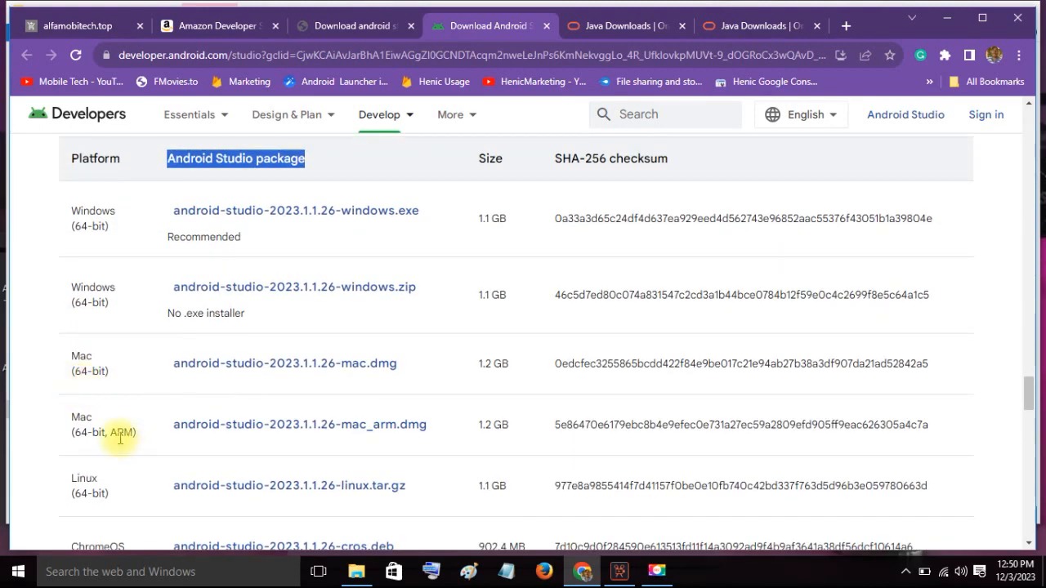
scroll(123, 493, "down", 1)
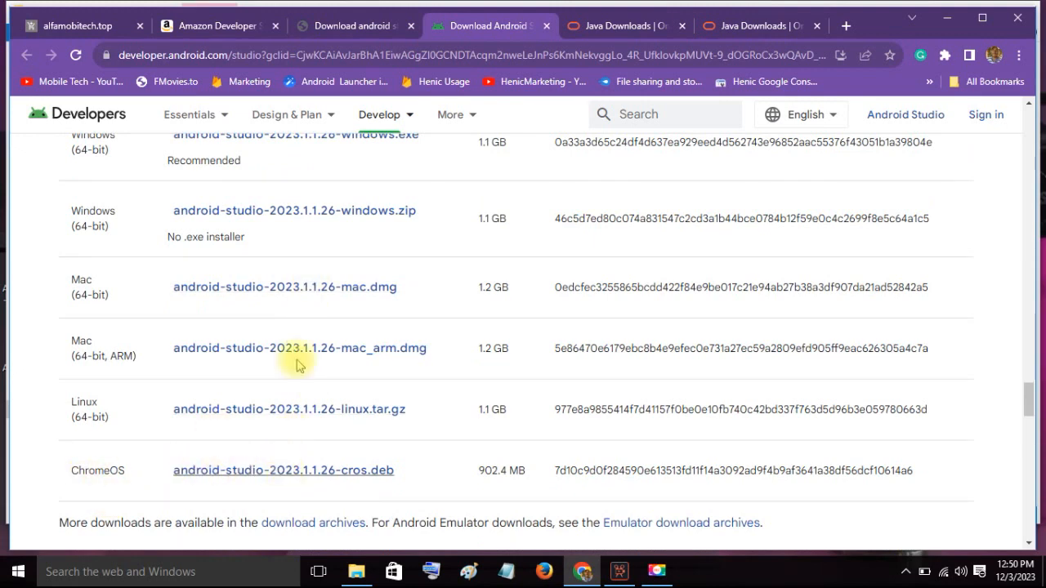
scroll(296, 278, "down", 2)
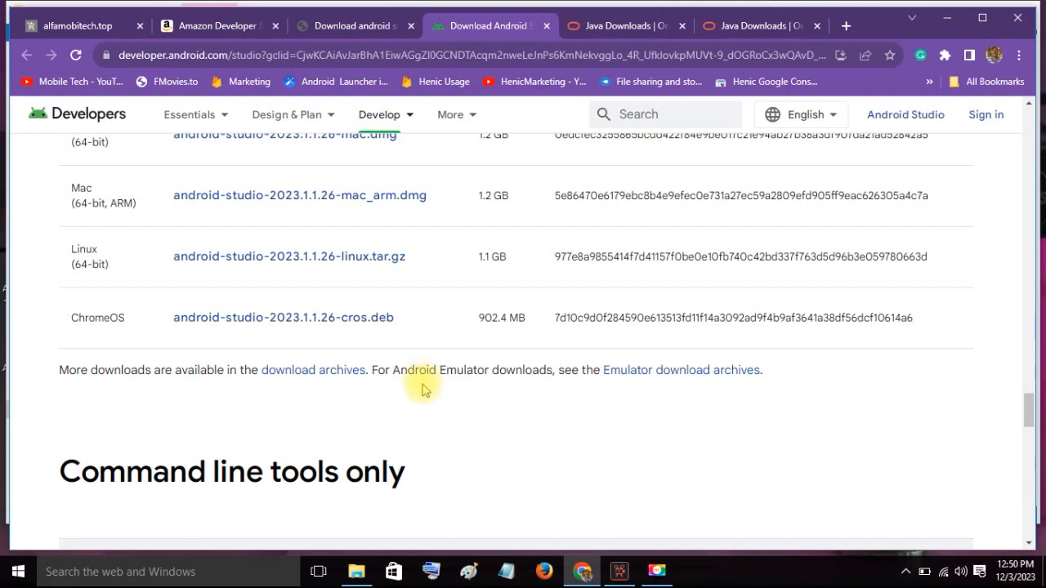
scroll(437, 405, "up", 3)
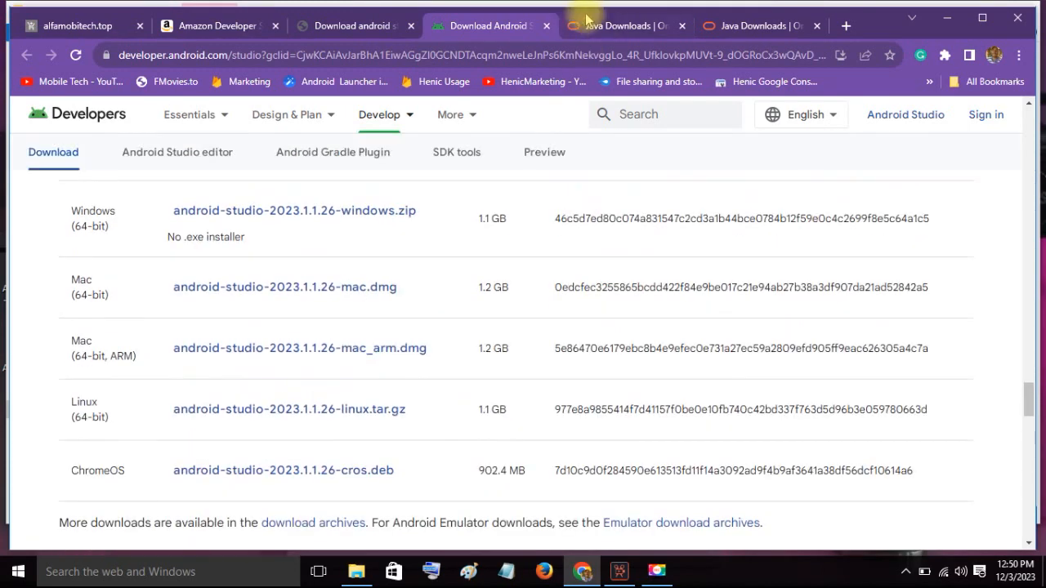
- Switch to Oracle's Java Downloads page and review the JDK Development Kit 21.0.1 downloads for Windows
left_click(600, 25)
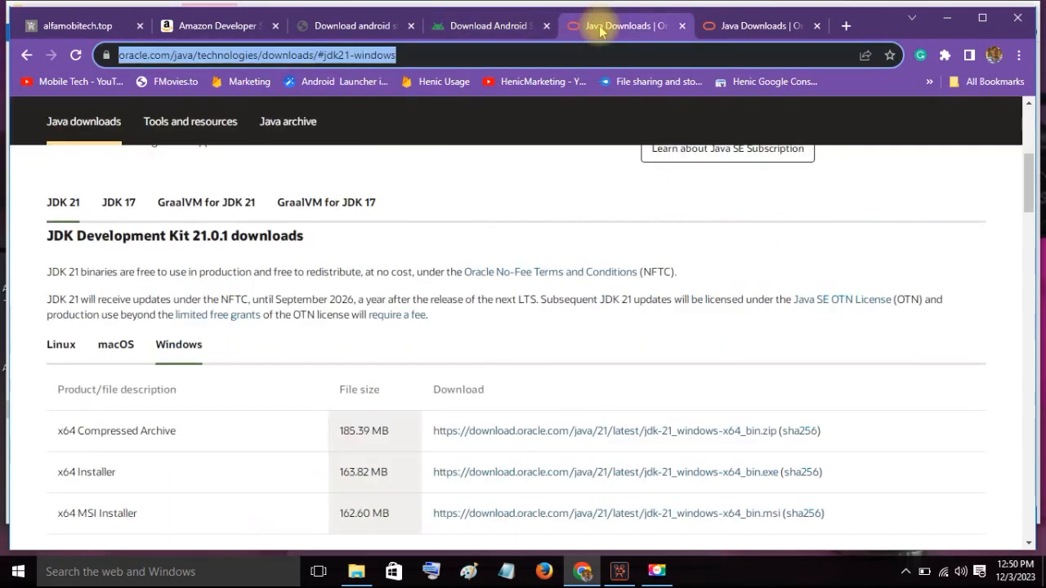
left_click(725, 25)
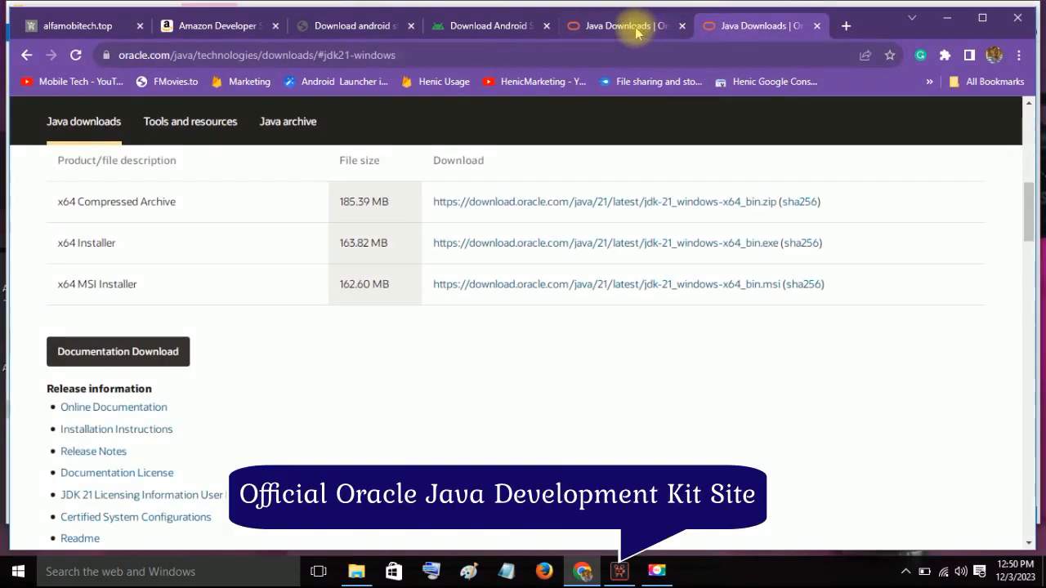
scroll(654, 216, "up", 1)
scroll(654, 216, "up", 8)
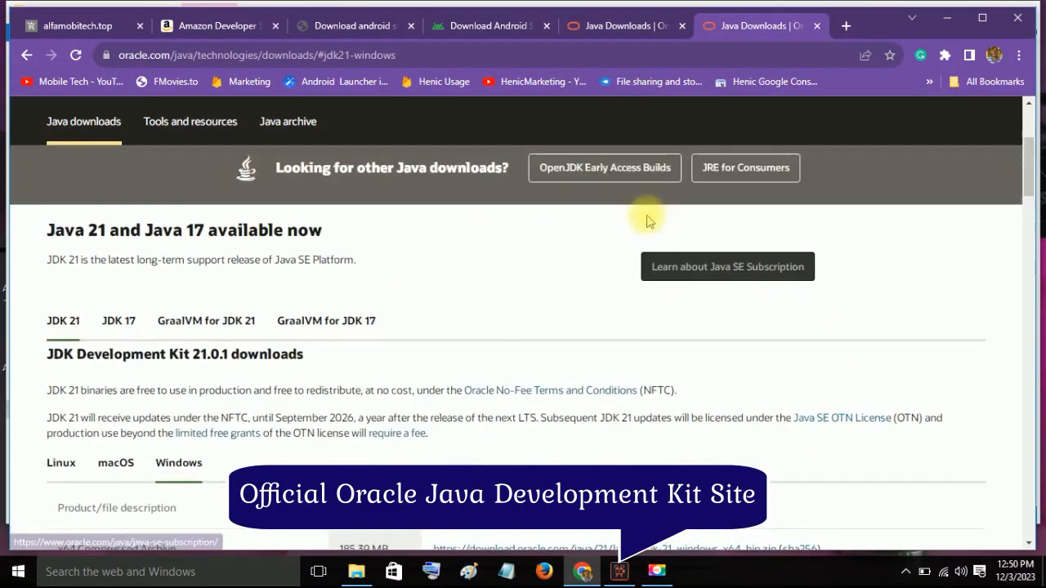
scroll(619, 223, "down", 1)
scroll(615, 224, "up", 1)
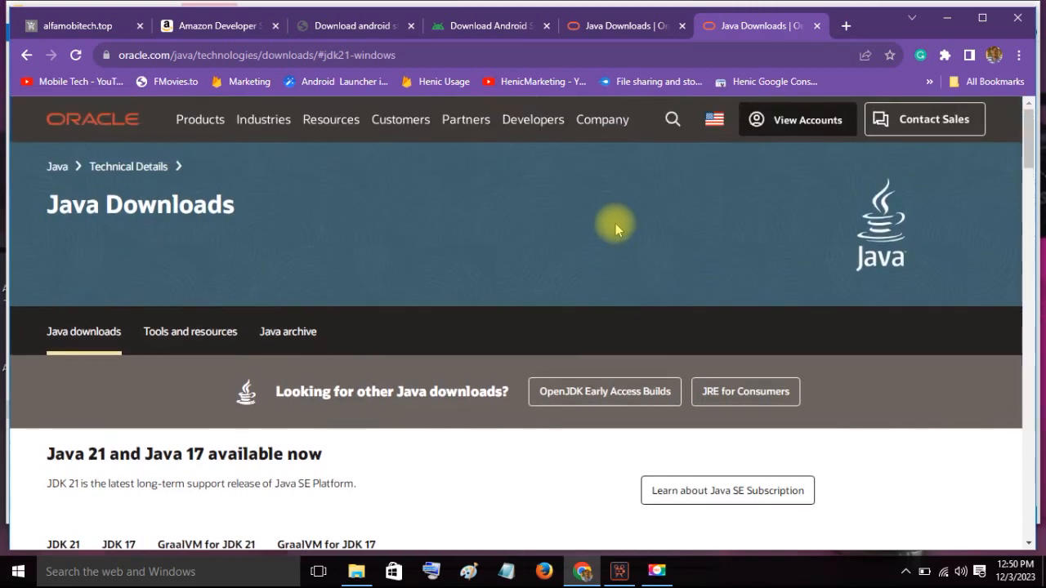
scroll(610, 226, "down", 3)
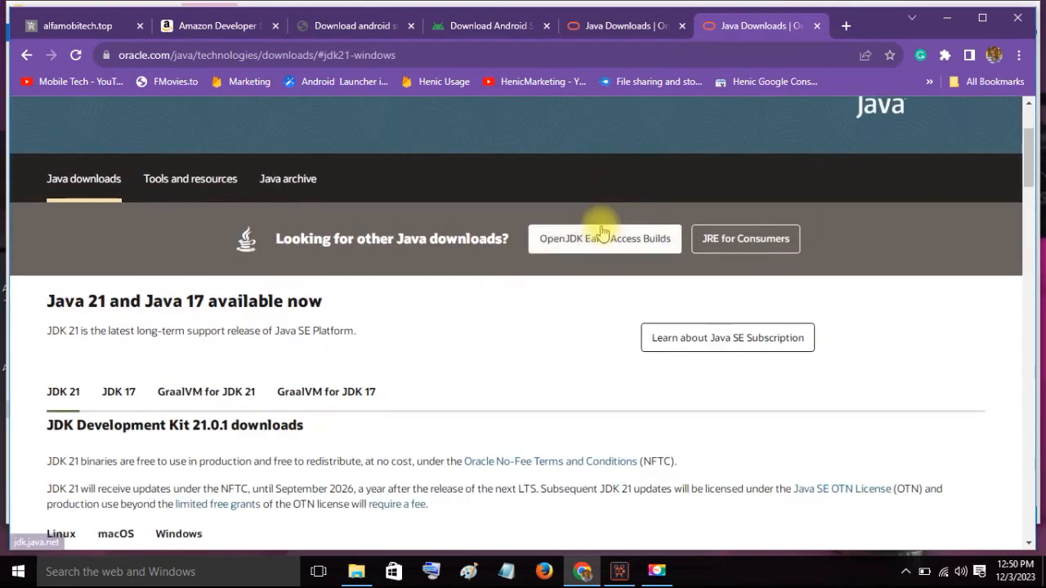
scroll(467, 257, "down", 1)
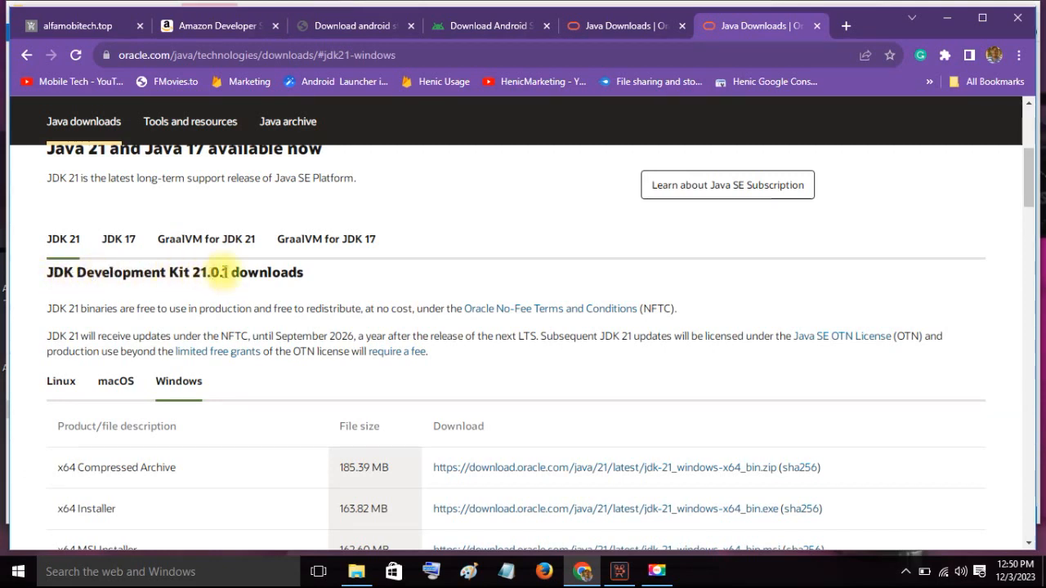
left_click_drag(302, 272, 33, 280)
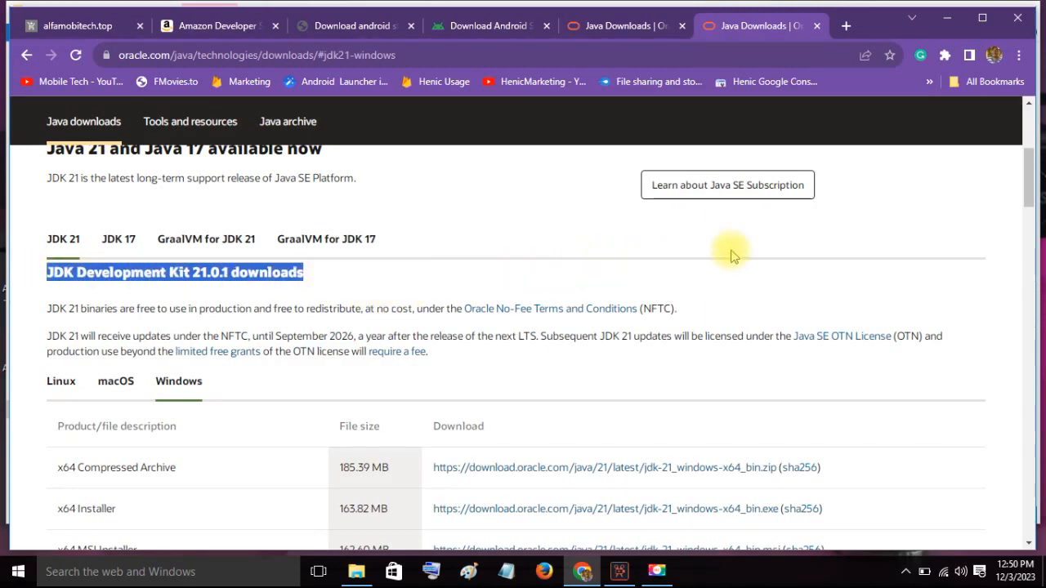
scroll(721, 257, "down", 1)
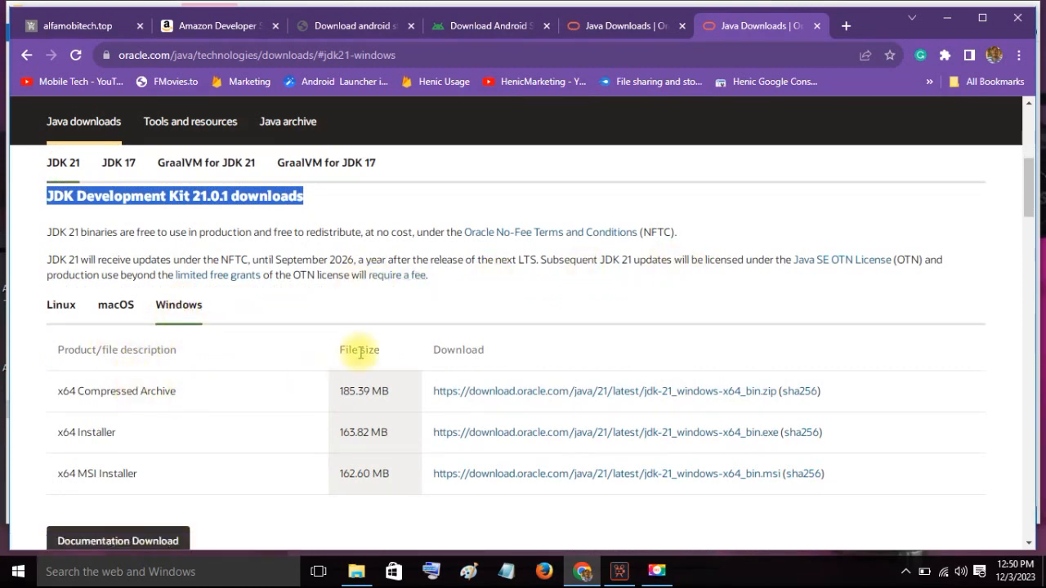
scroll(376, 408, "down", 2)
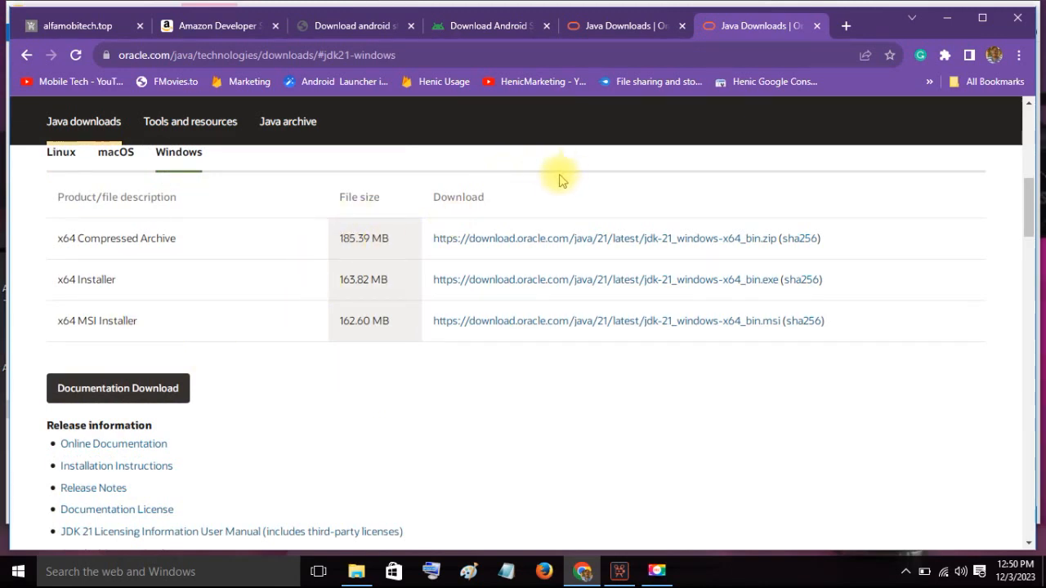
scroll(131, 261, "up", 3)
- Copy the words "JDK Development" from the JDK 21 downloads heading
triple_click(94, 258)
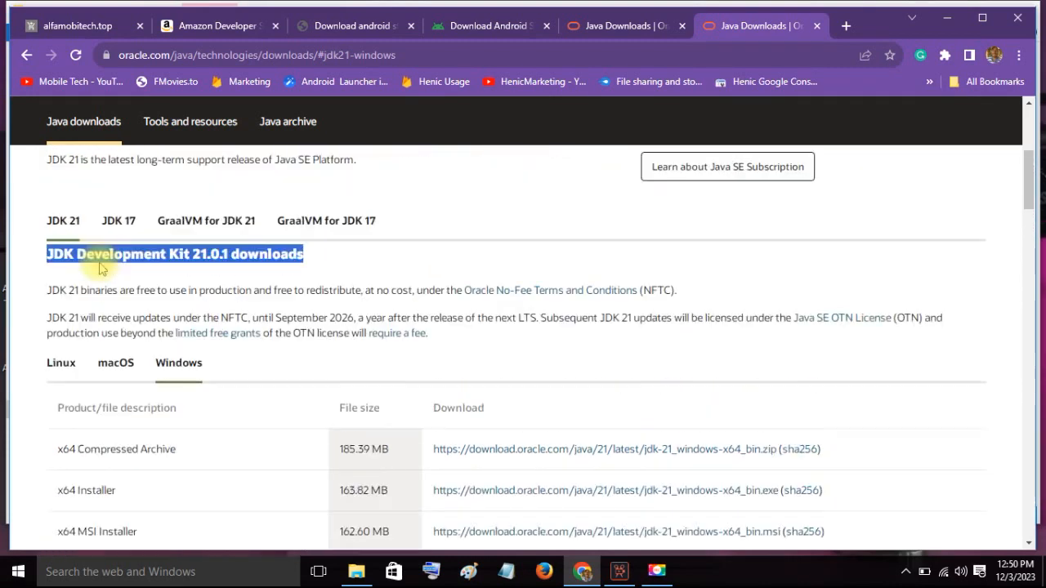
left_click_drag(44, 273, 170, 276)
right_click(170, 275)
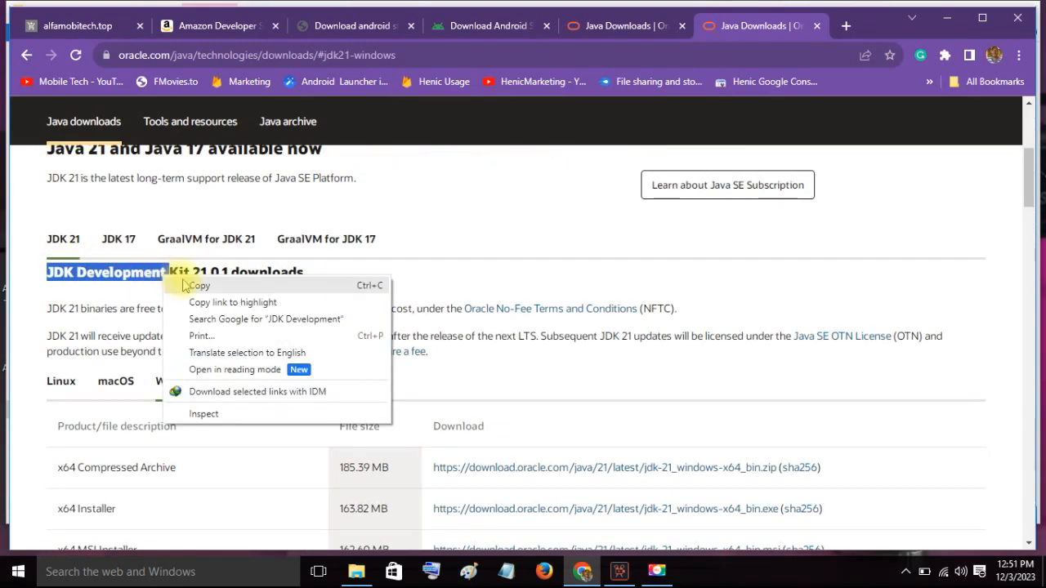
left_click(166, 284)
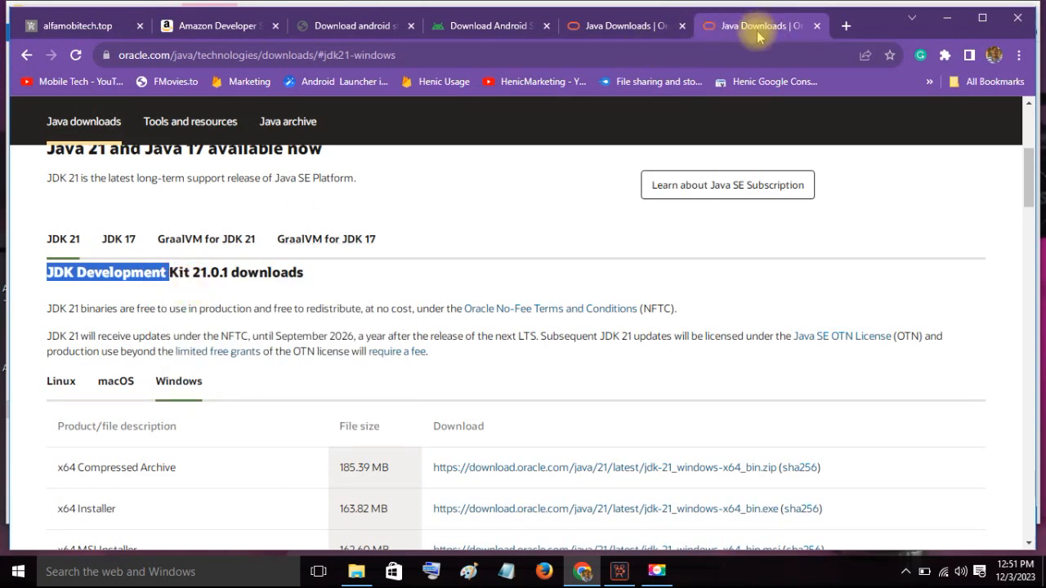
- Close the duplicate Java Downloads page, search Google in a new tab for "JDK Development for 32bit" and look through the results
left_click(680, 26)
left_click(712, 29)
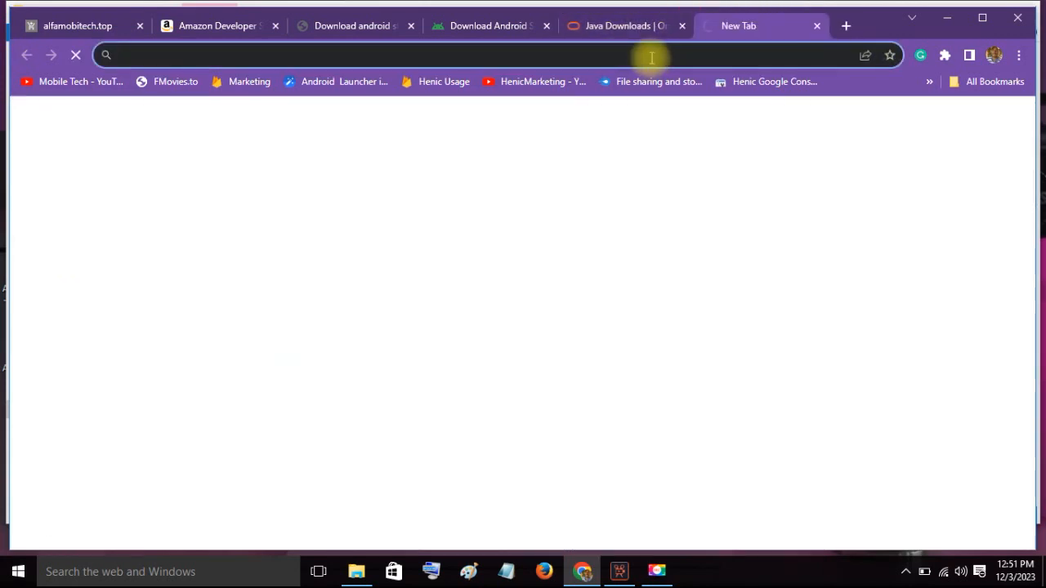
key("ctrl+v")
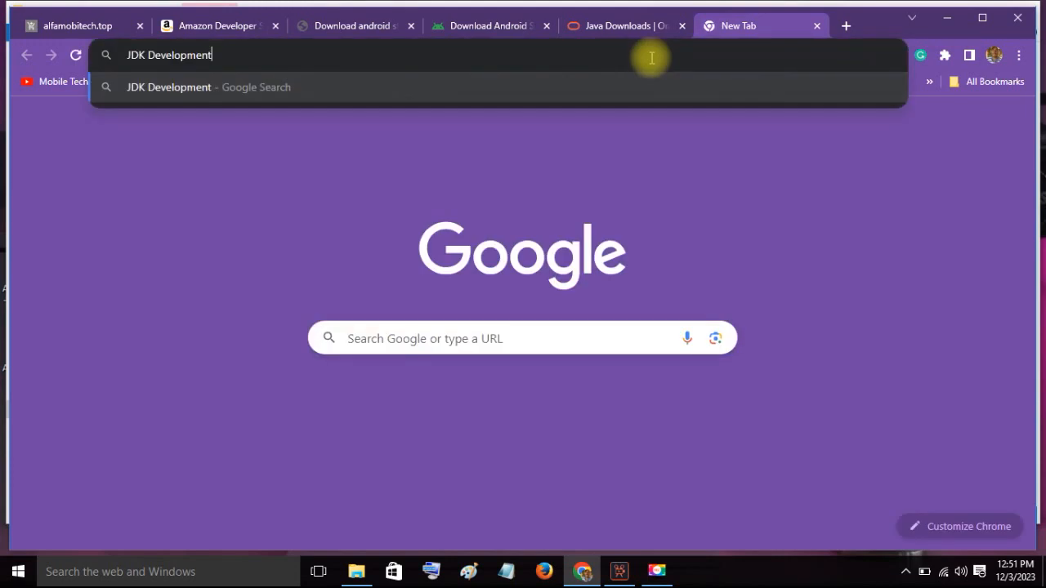
type("for ")
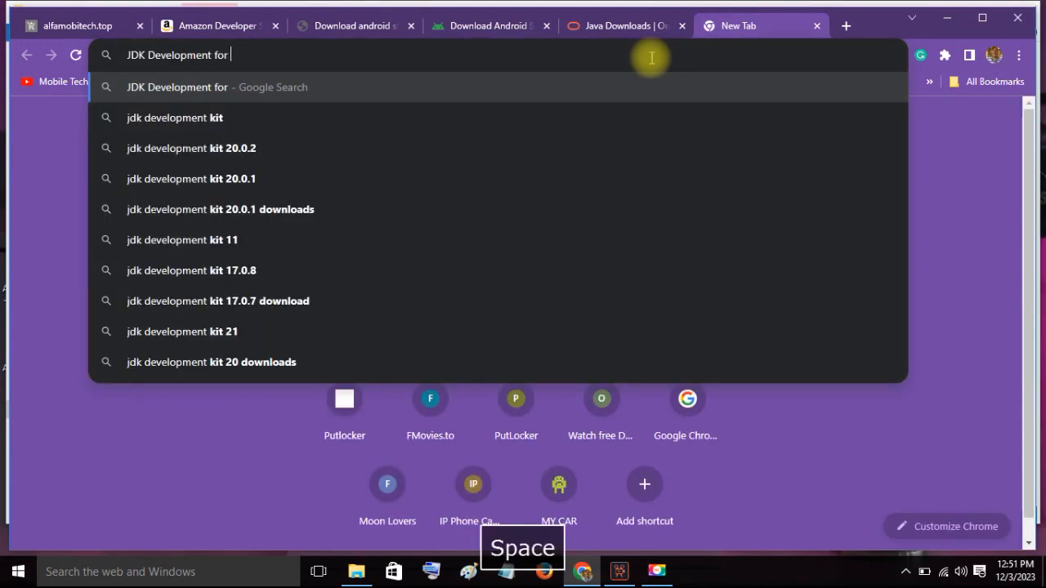
type("32")
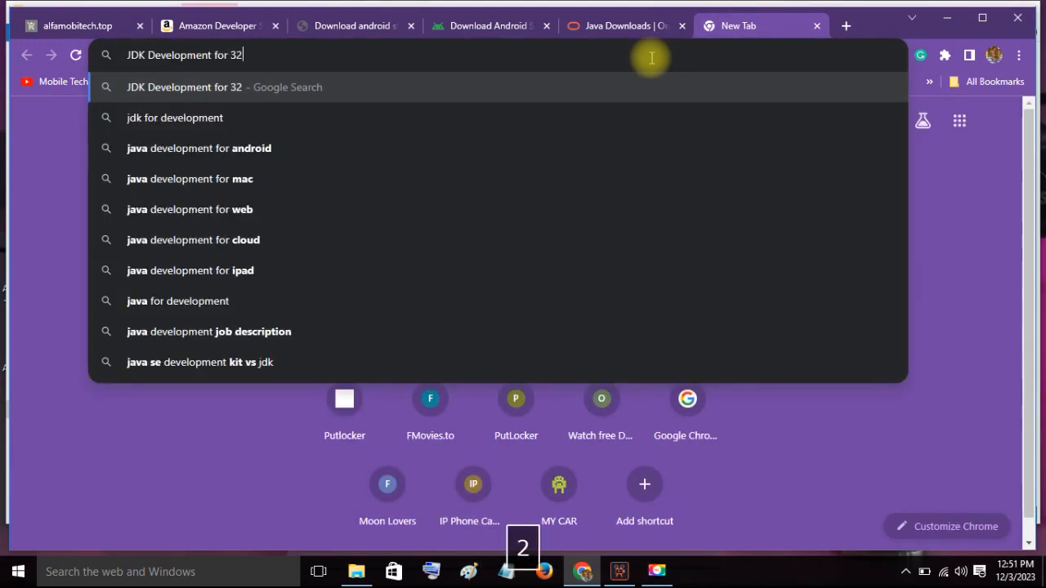
type("bit")
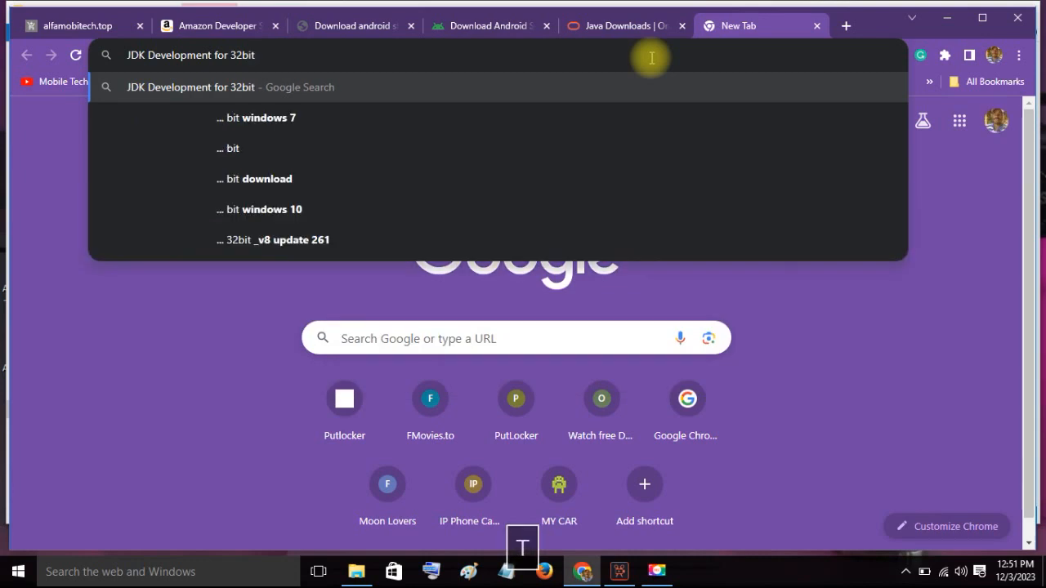
key("Return")
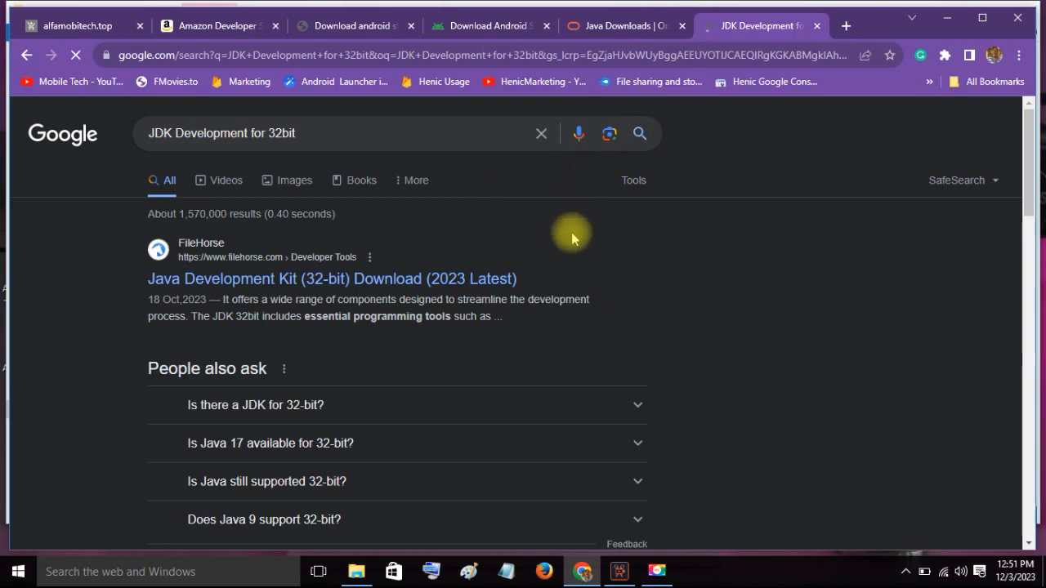
scroll(538, 276, "down", 5)
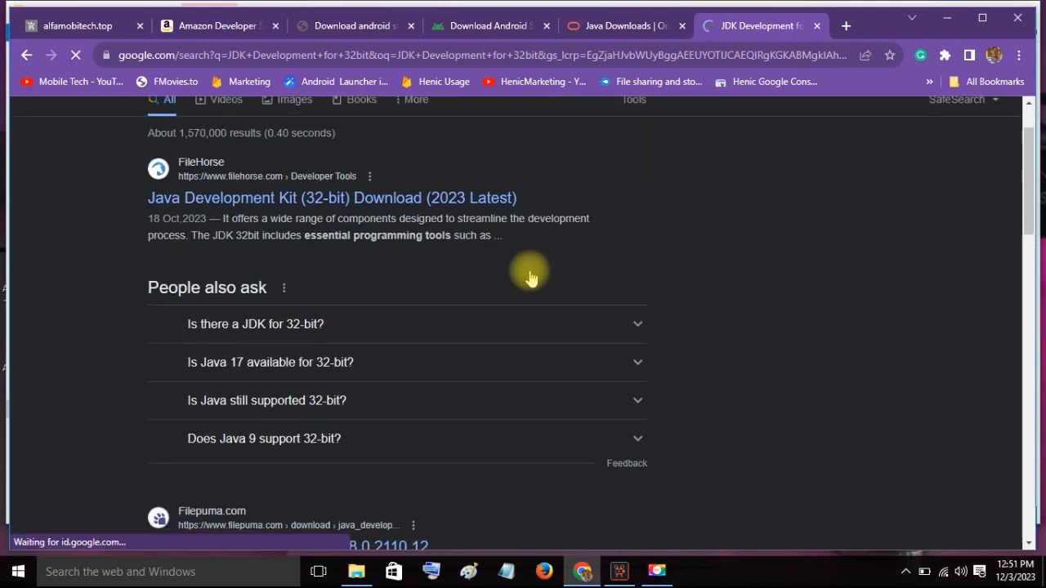
scroll(528, 271, "down", 2)
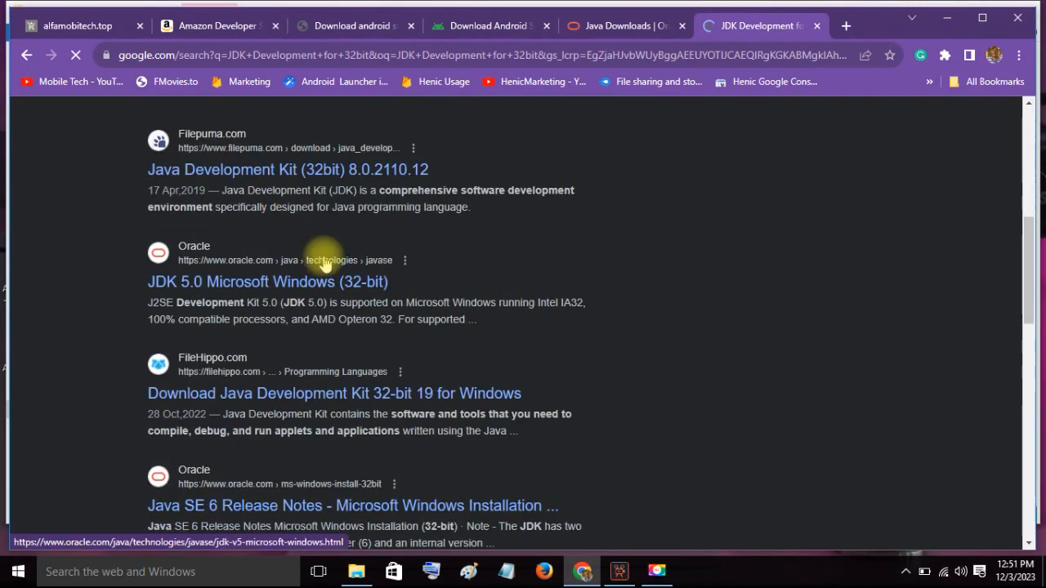
scroll(324, 262, "up", 7)
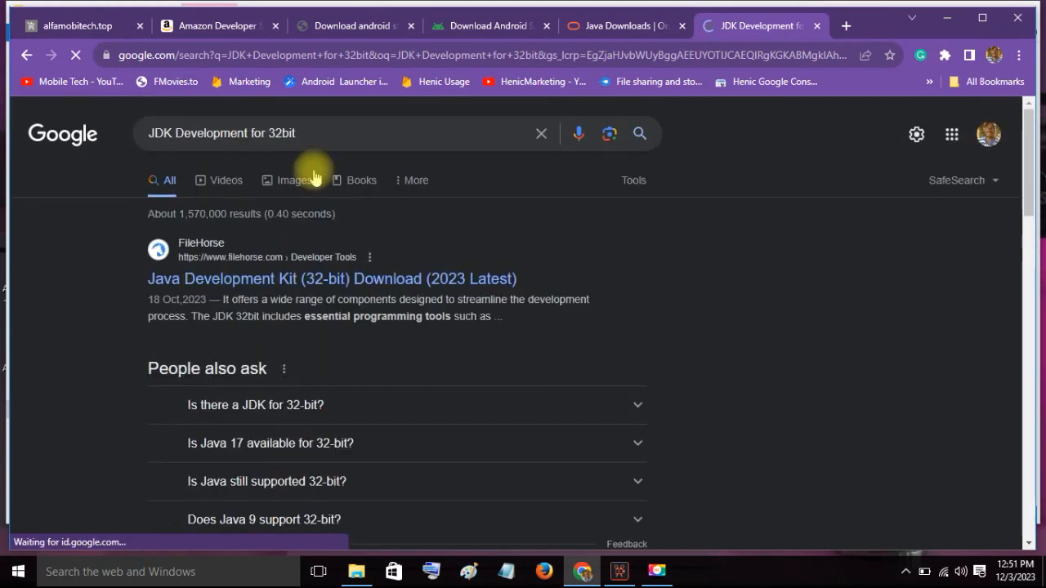
- Replace the search query with "Android studio 32bit" and look through the results
triple_click(140, 136)
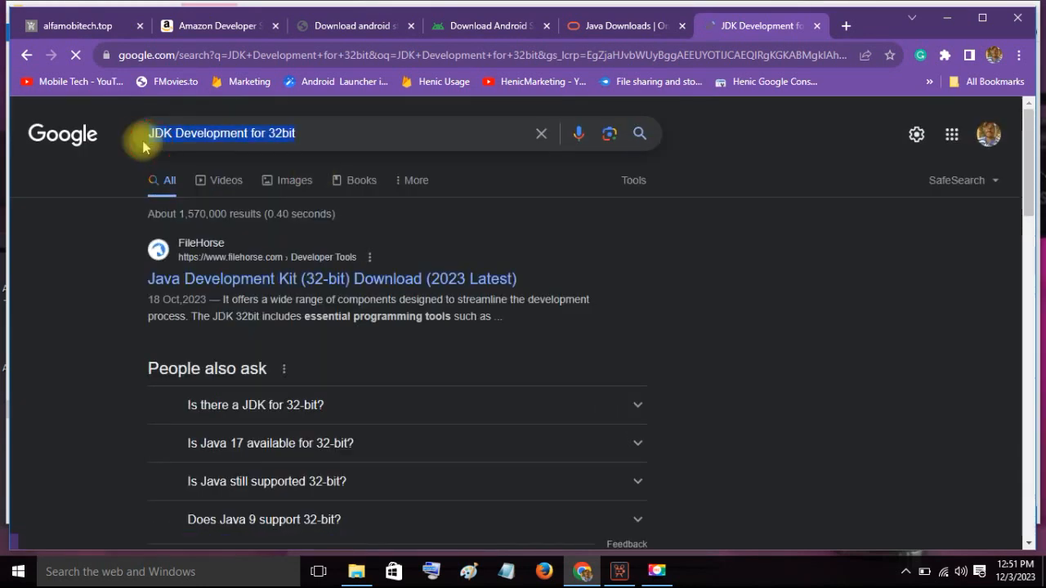
type("ad")
key("BackSpace")
key("BackSpace")
type("Android")
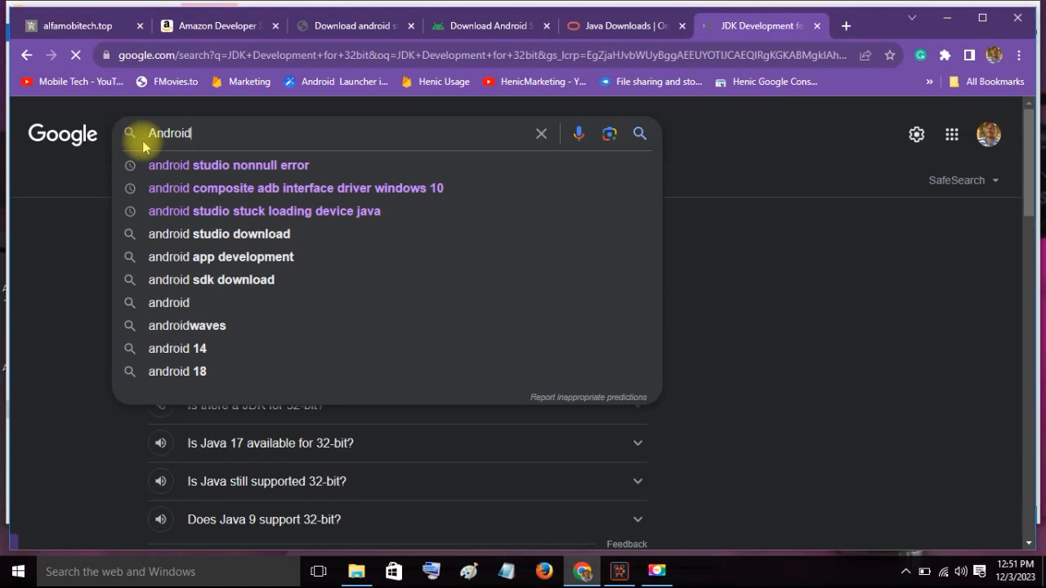
type(" studio")
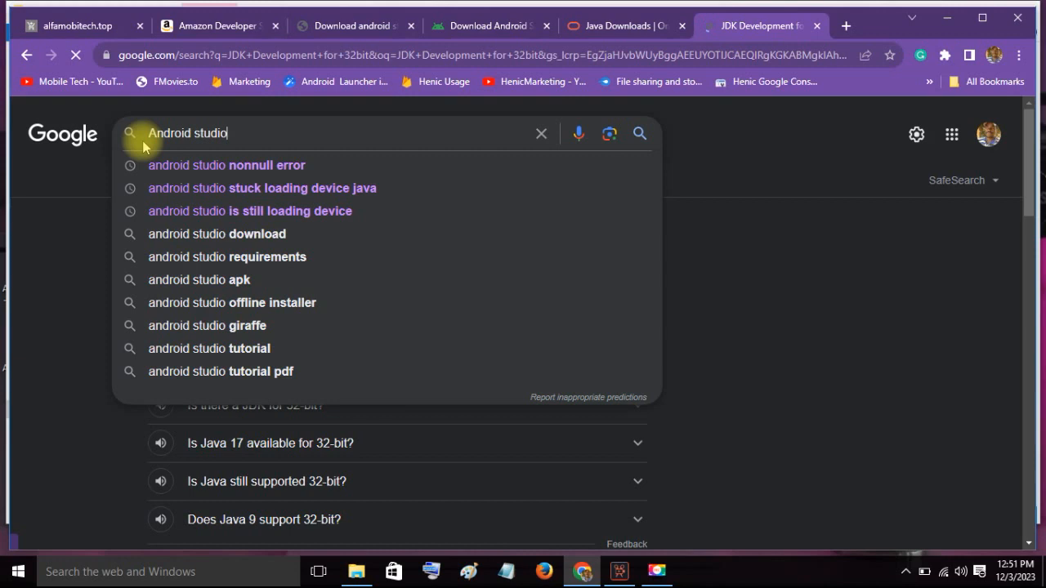
type(" 32")
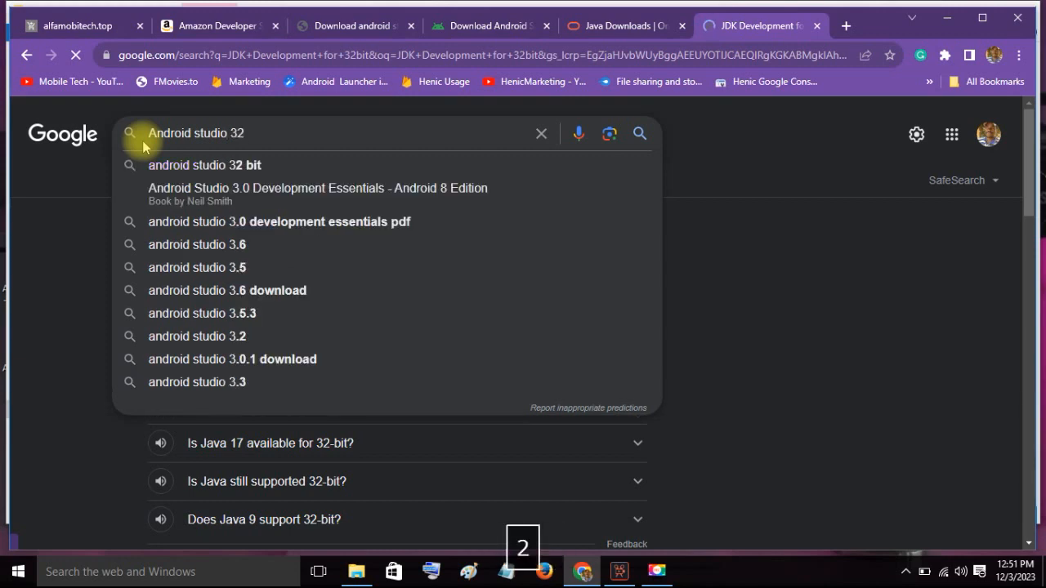
type("bit")
key("Return")
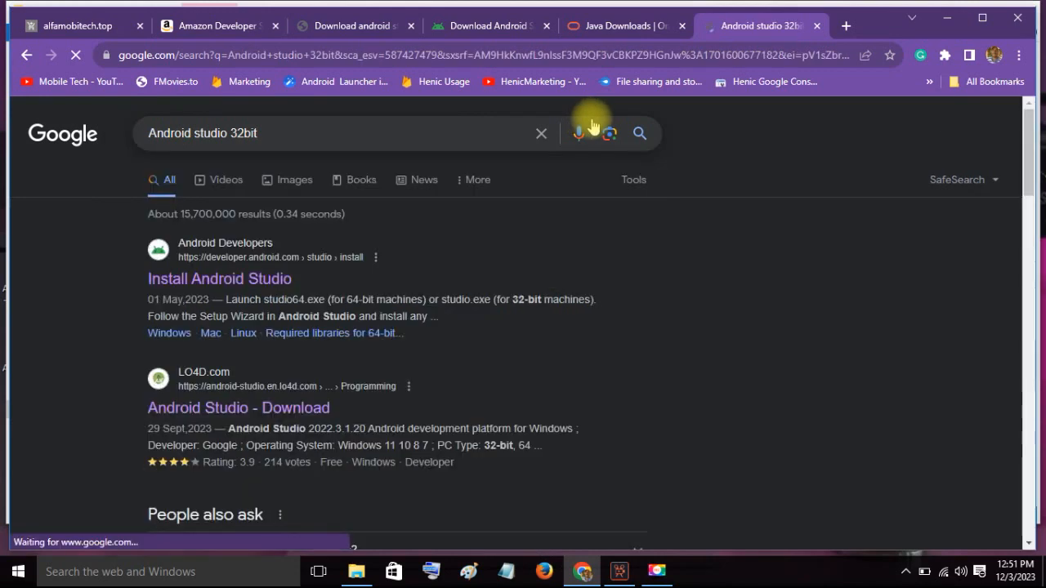
scroll(437, 266, "down", 1)
scroll(437, 265, "down", 1)
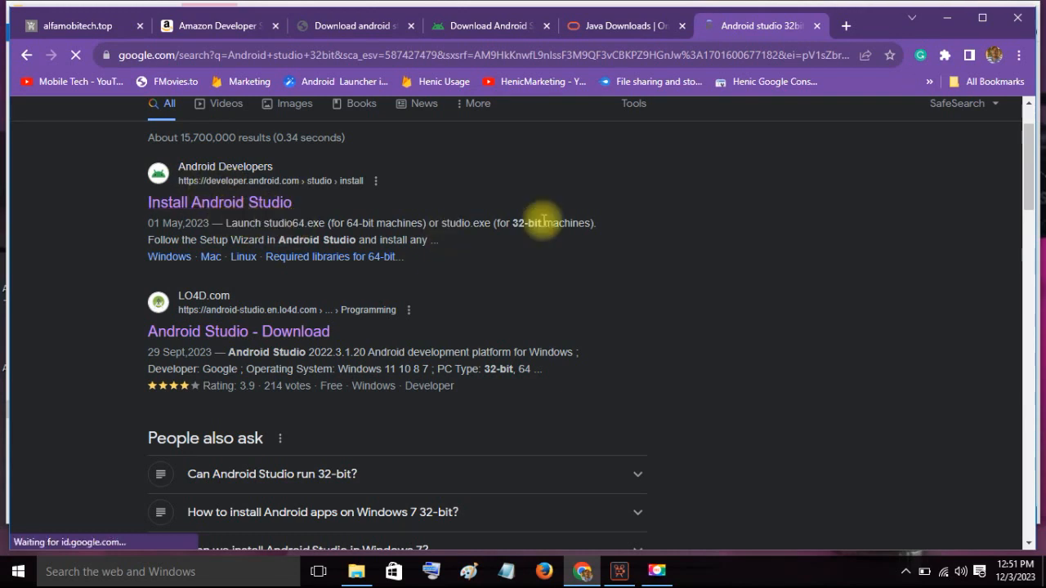
- Open LO4D's Android Studio download page from the results, check its supported Windows versions and 32-bit/64-bit architectures, and close the page
scroll(465, 237, "down", 2)
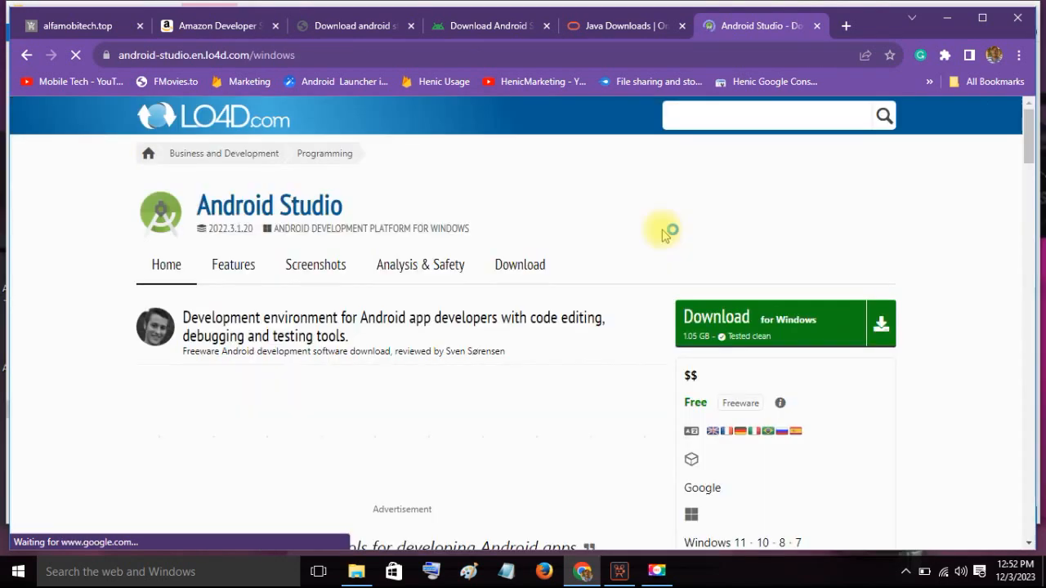
scroll(738, 369, "down", 3)
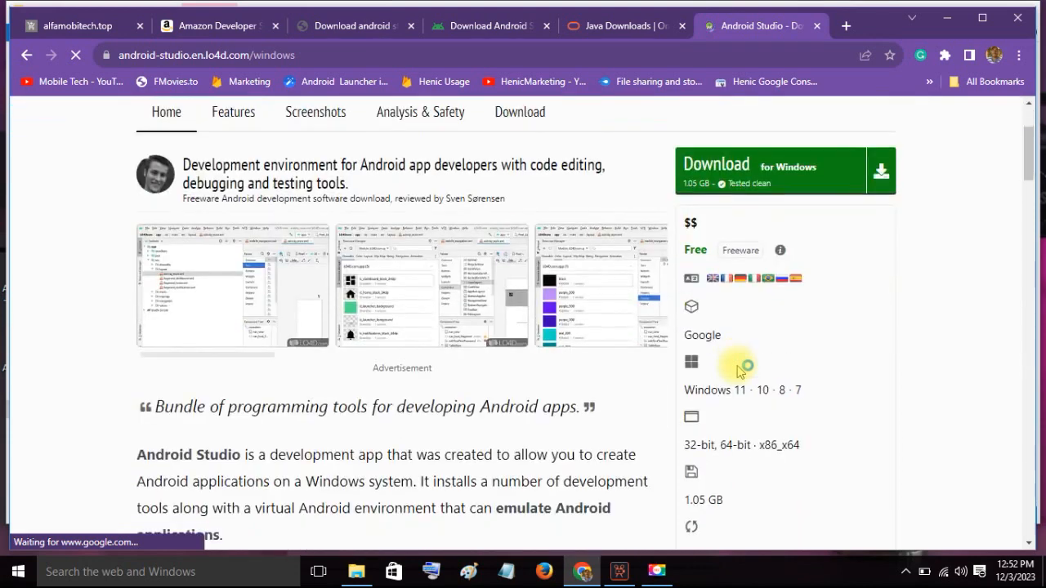
scroll(738, 369, "down", 2)
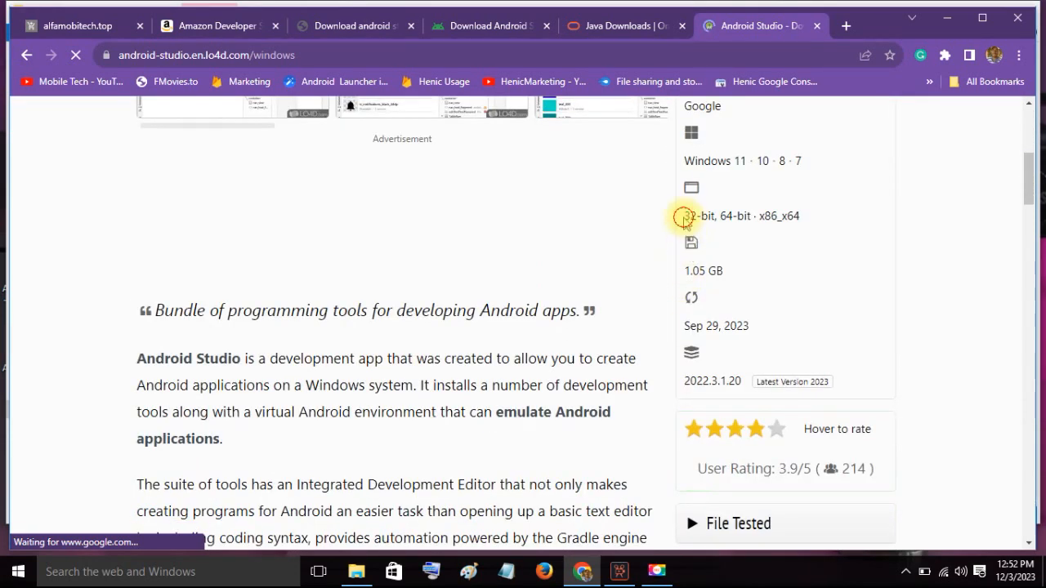
left_click_drag(683, 218, 720, 219)
left_click(761, 217)
left_click_drag(815, 225, 677, 228)
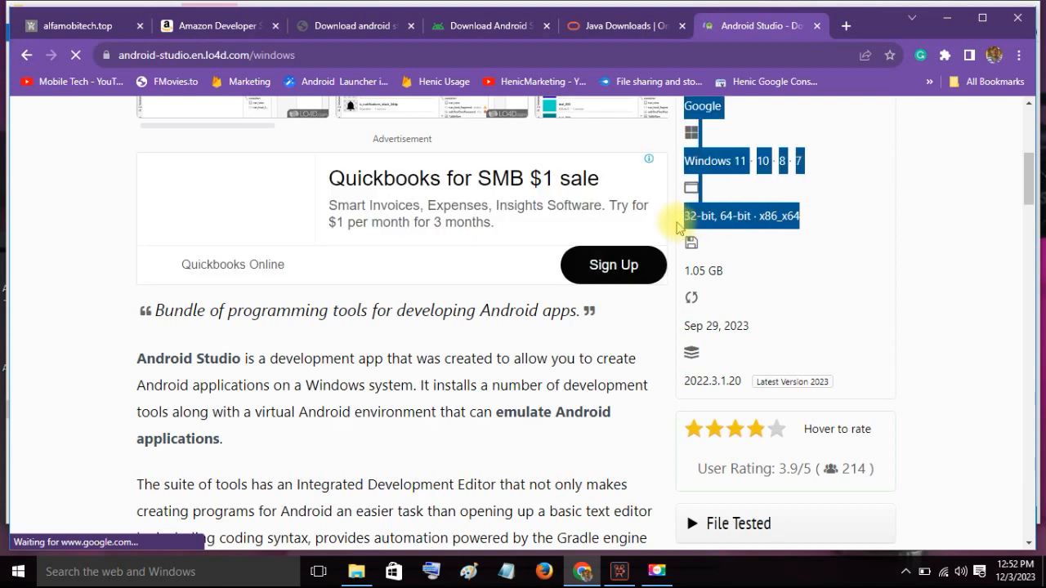
scroll(894, 287, "up", 5)
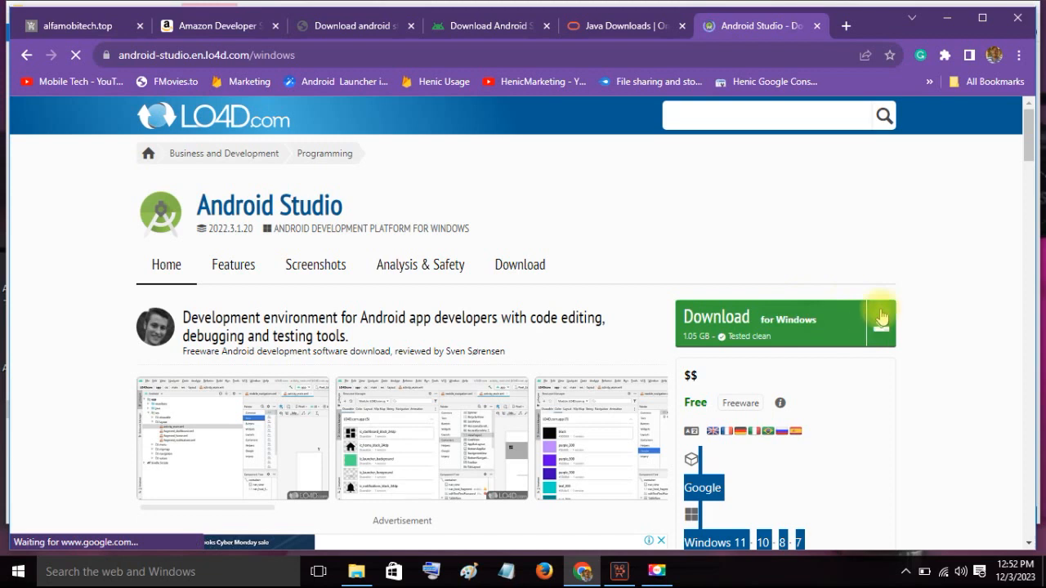
left_click(815, 27)
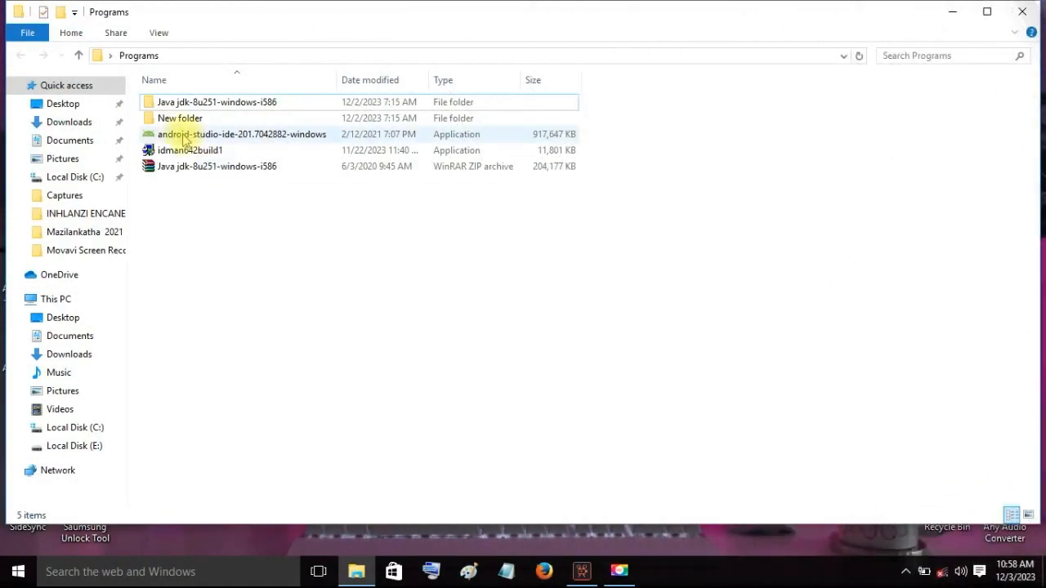
- Run the android-studio-ide-201.7042882-windows installer from the Programs folder and allow it to make changes
left_click(185, 136)
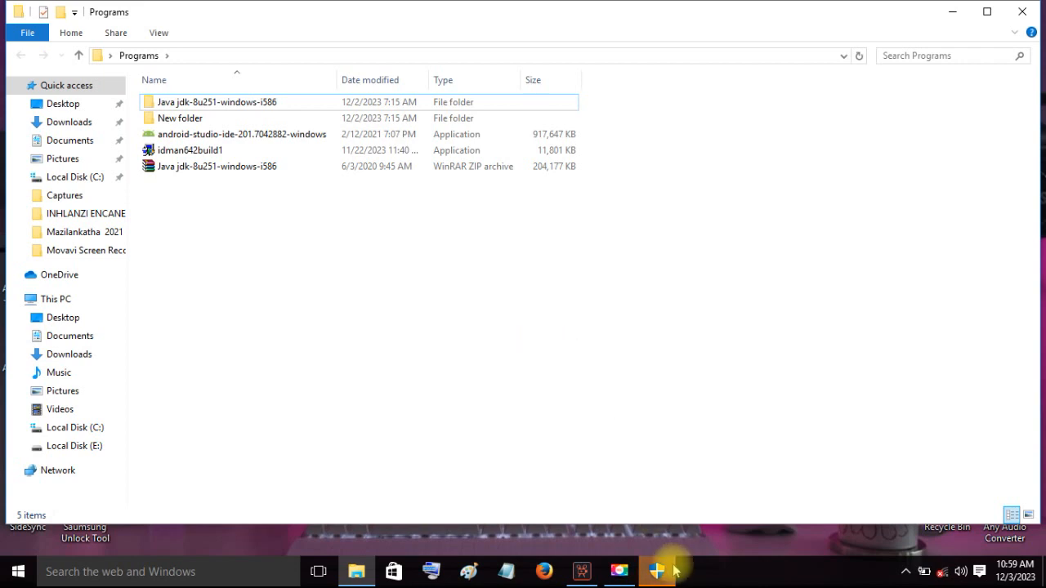
mouse_move(660, 567)
left_click(652, 513)
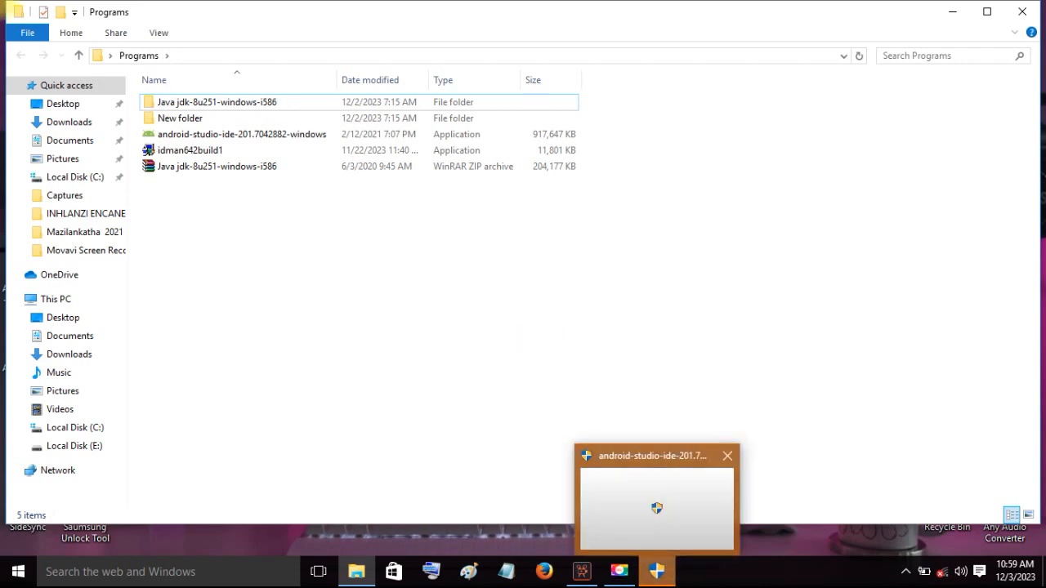
left_click(588, 317)
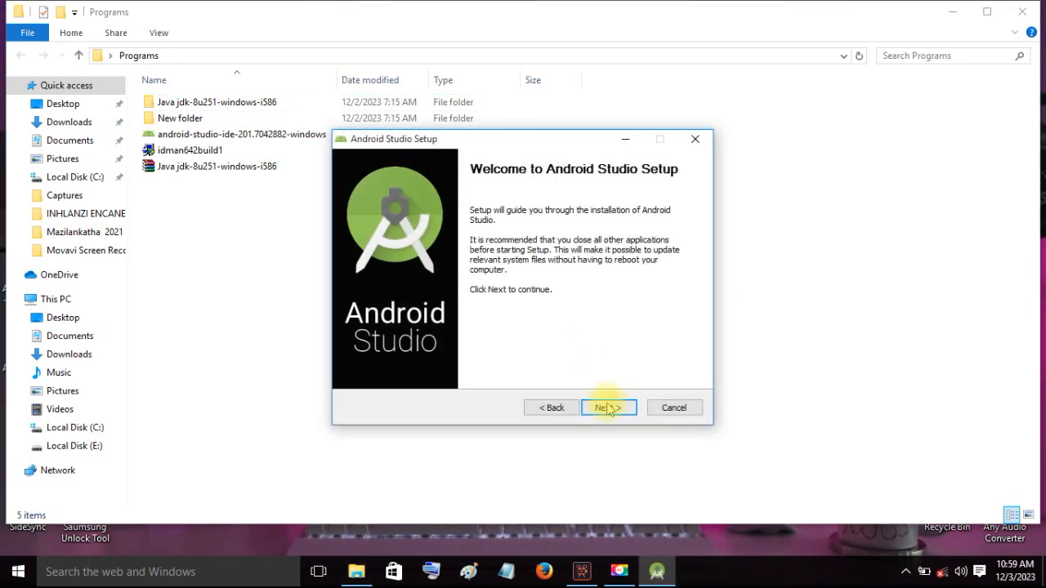
- Install Android Studio with Android Virtual Device, keeping the default location and the Android Studio Start Menu folder
left_click(608, 410)
left_click(609, 410)
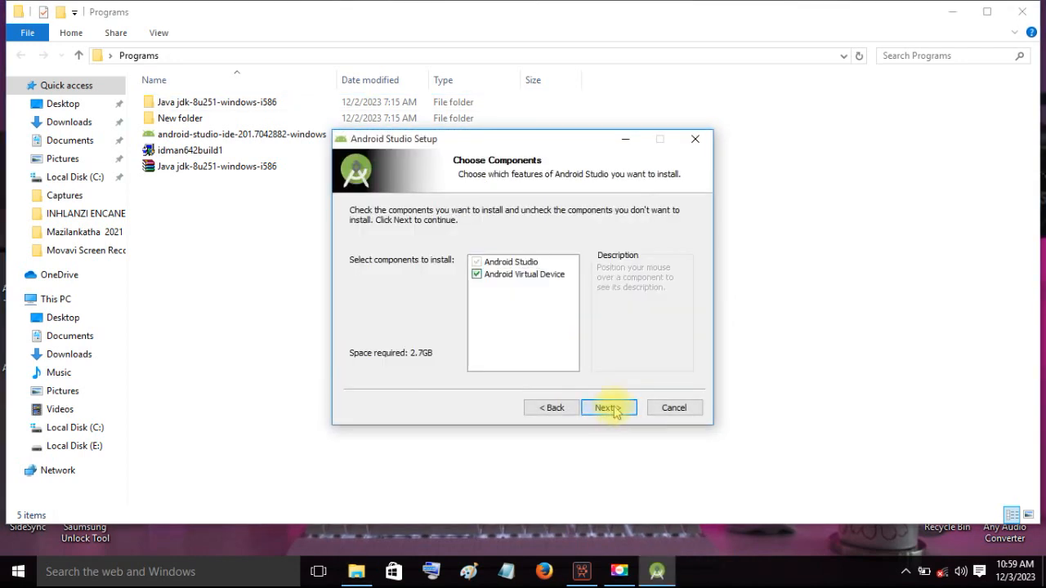
left_click(611, 409)
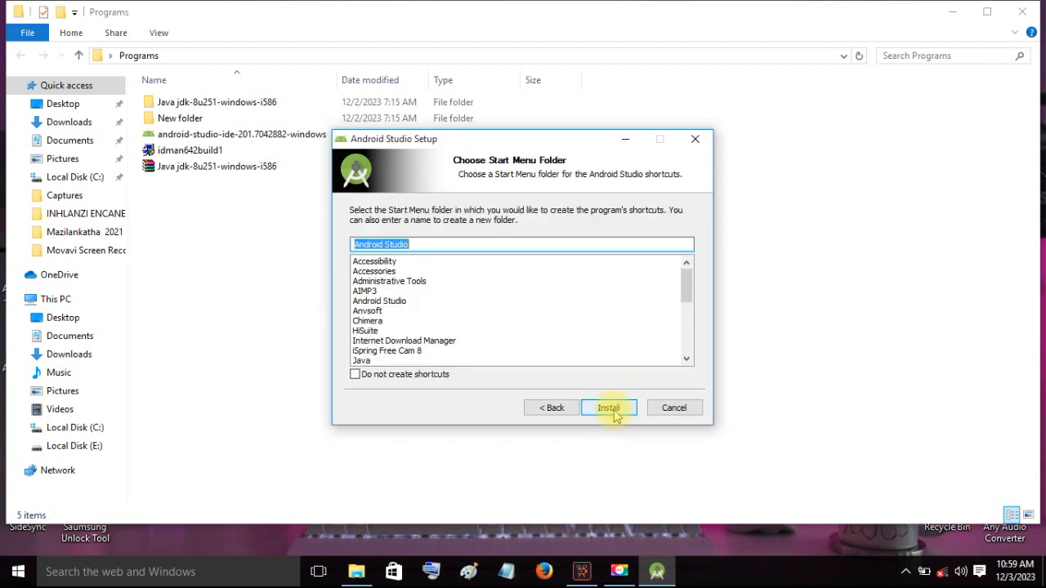
left_click(610, 409)
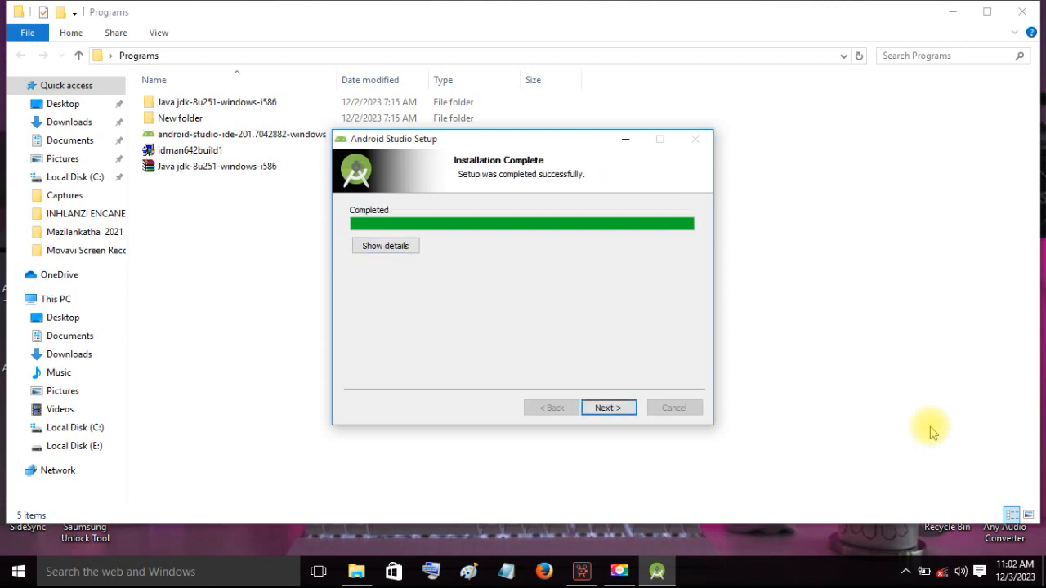
- Finish the Android Studio setup with the option to start Android Studio turned off
left_click(606, 411)
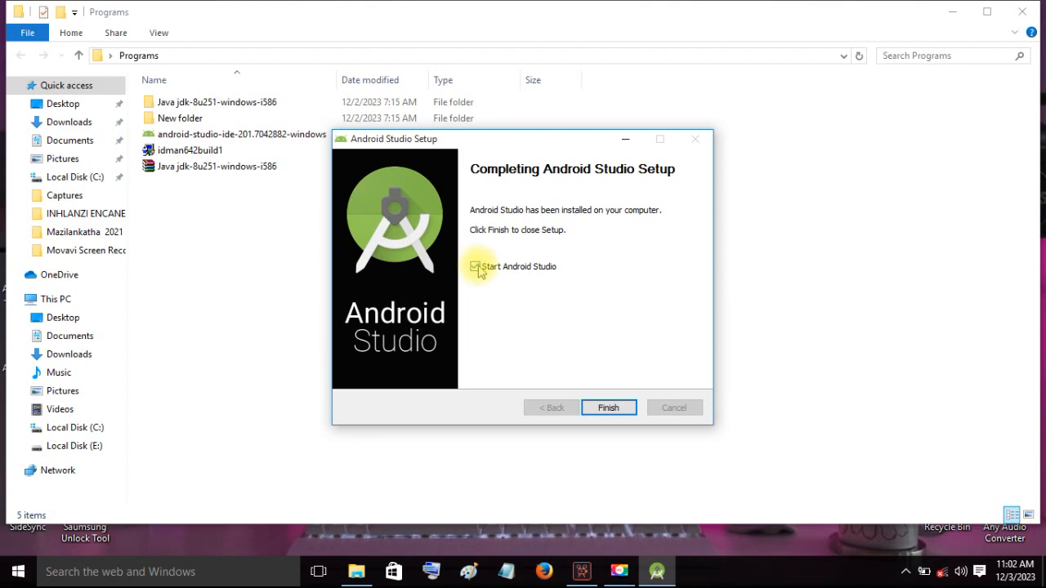
left_click(477, 268)
left_click(606, 410)
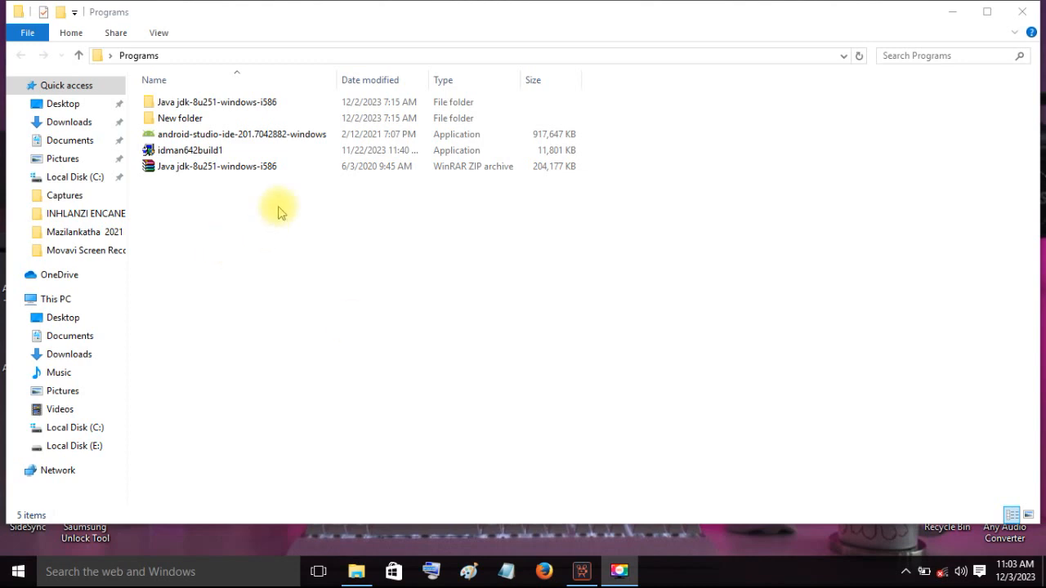
- Run jdk-8u251-windows-i586 from the Java jdk-8u251-windows-i586 folder, proceed to its custom setup, and open the choice of destination folder
double_click(208, 107)
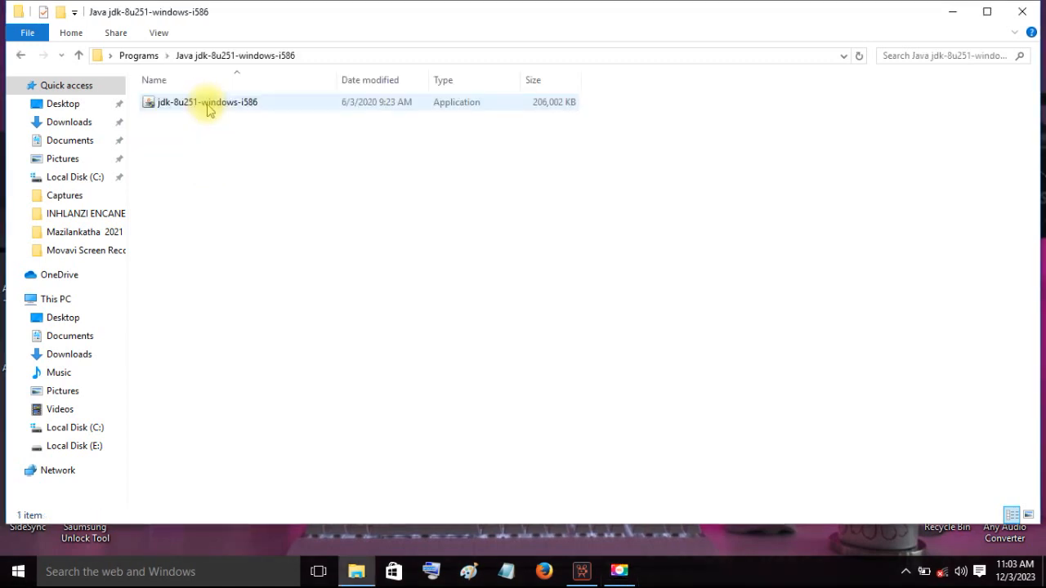
double_click(230, 107)
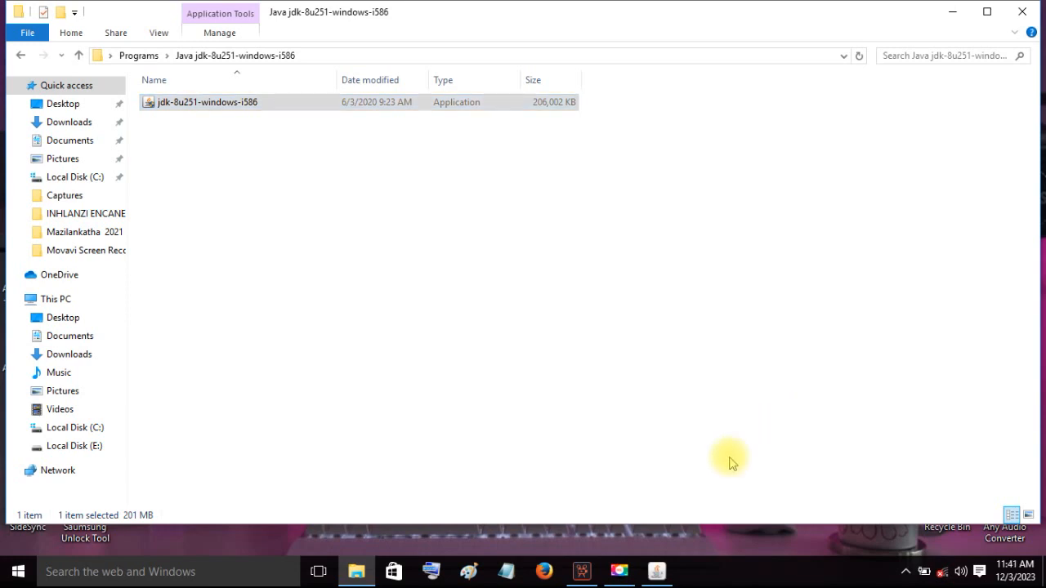
mouse_move(656, 575)
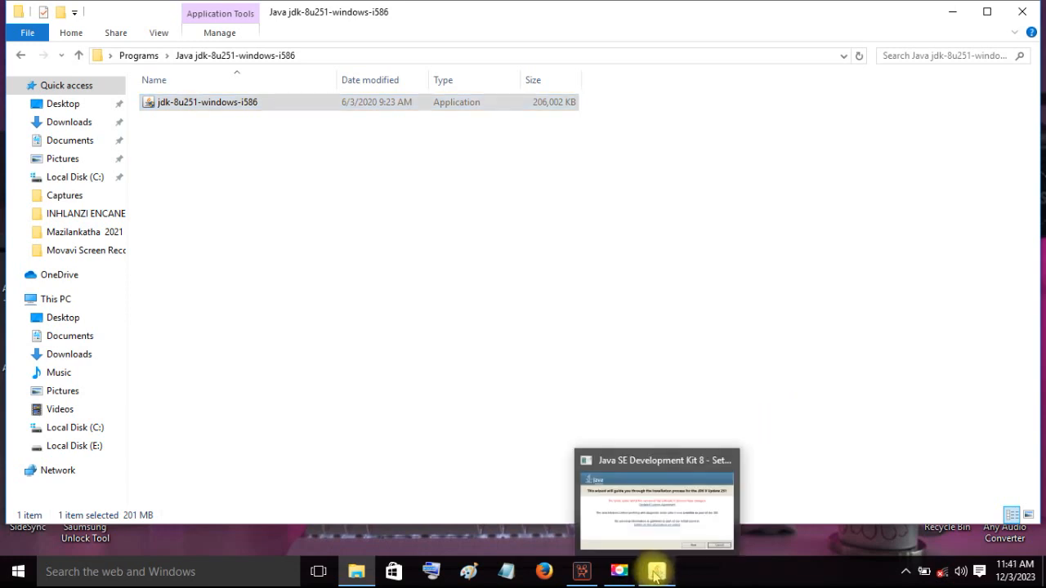
left_click(662, 507)
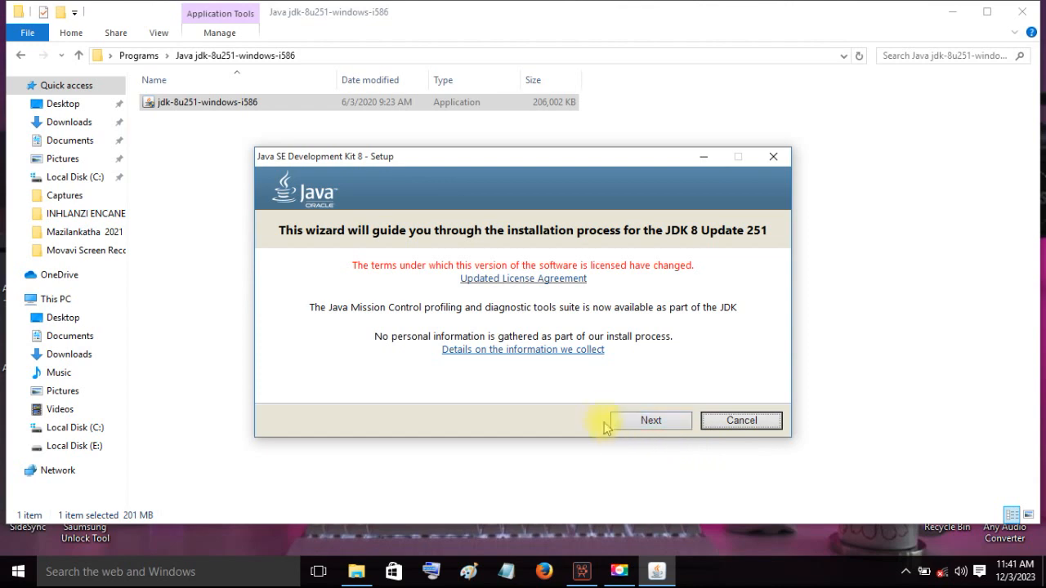
left_click(649, 423)
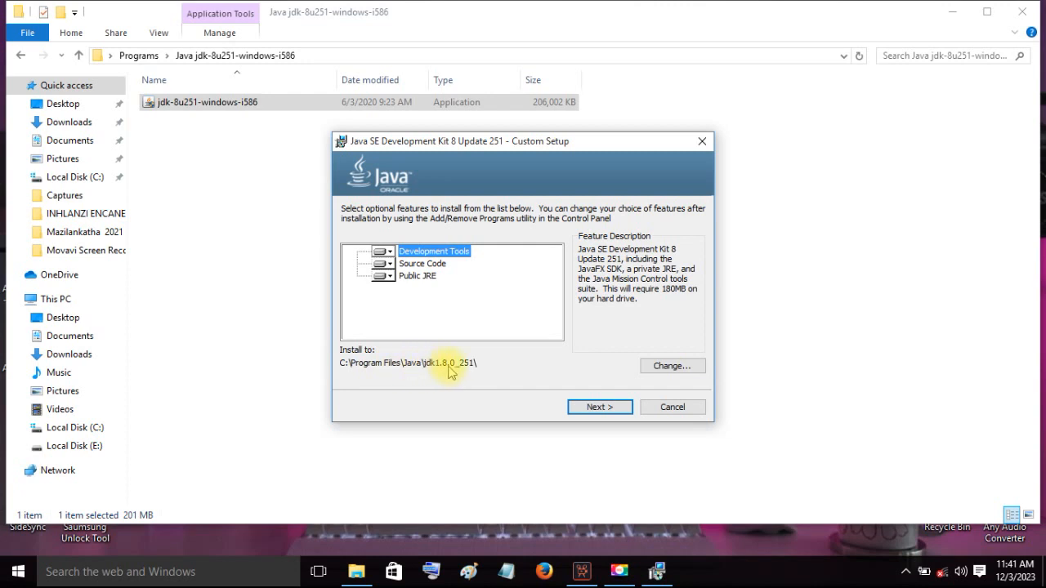
left_click(675, 367)
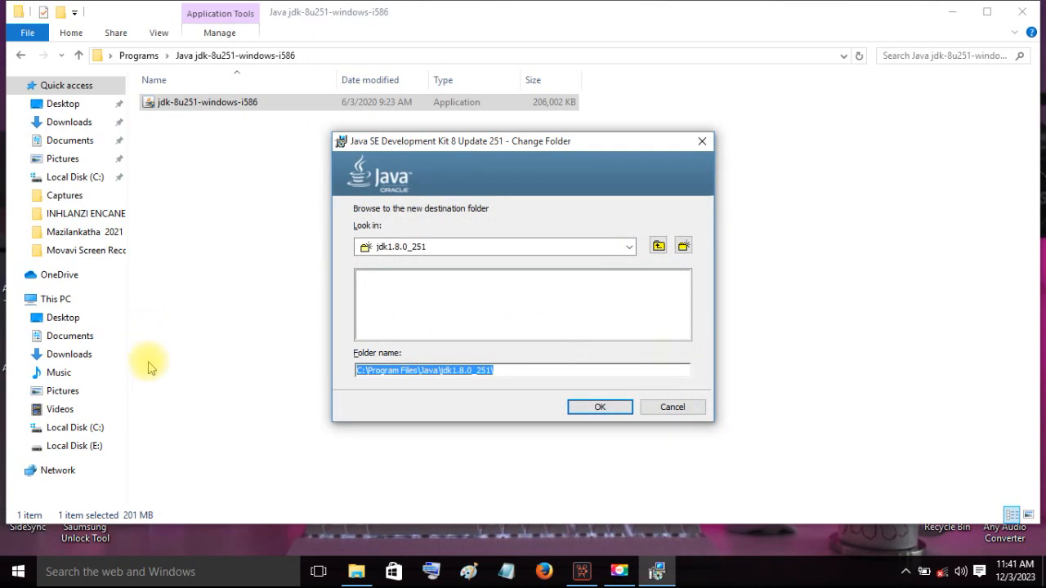
- Create a new folder named JAVA_HOME on Local Disk (C:) in File Explorer
left_click(71, 429)
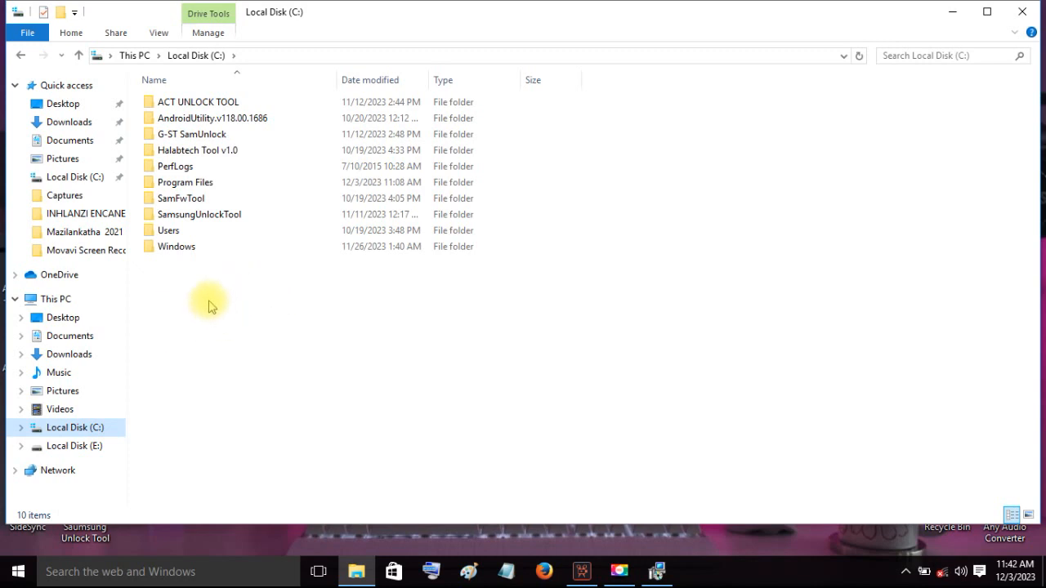
right_click(211, 295)
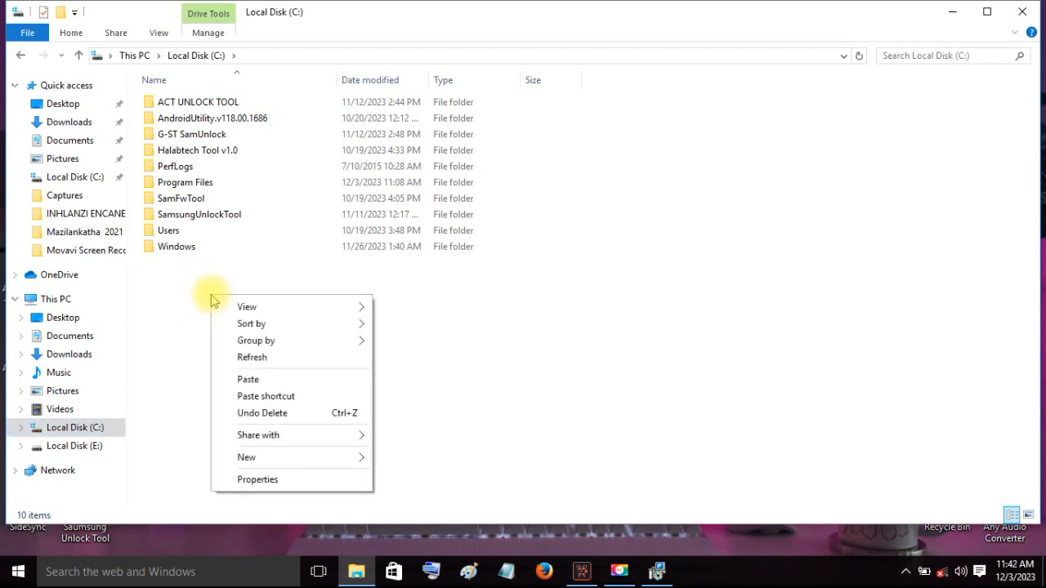
mouse_move(264, 458)
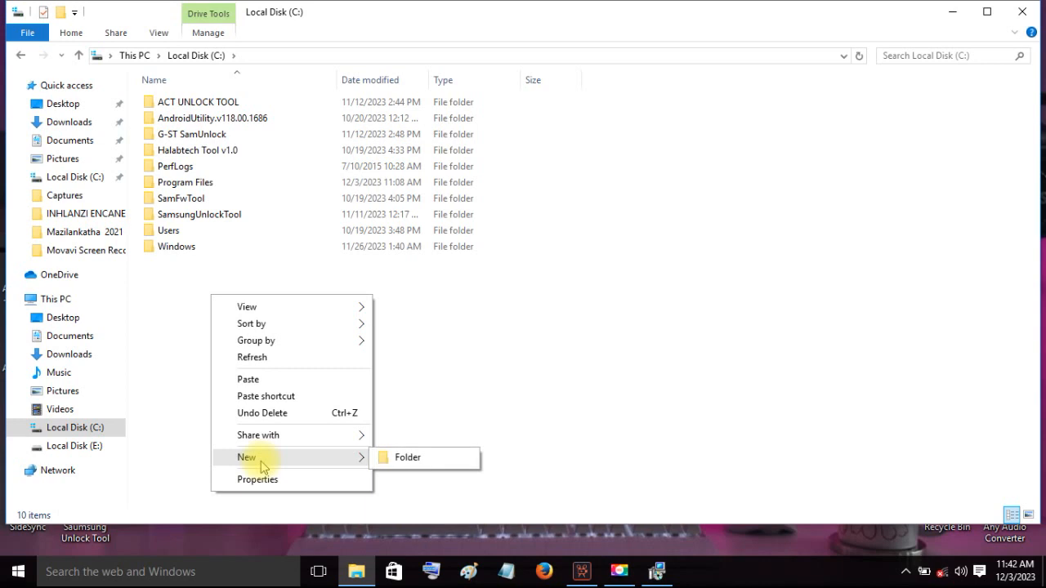
left_click(405, 458)
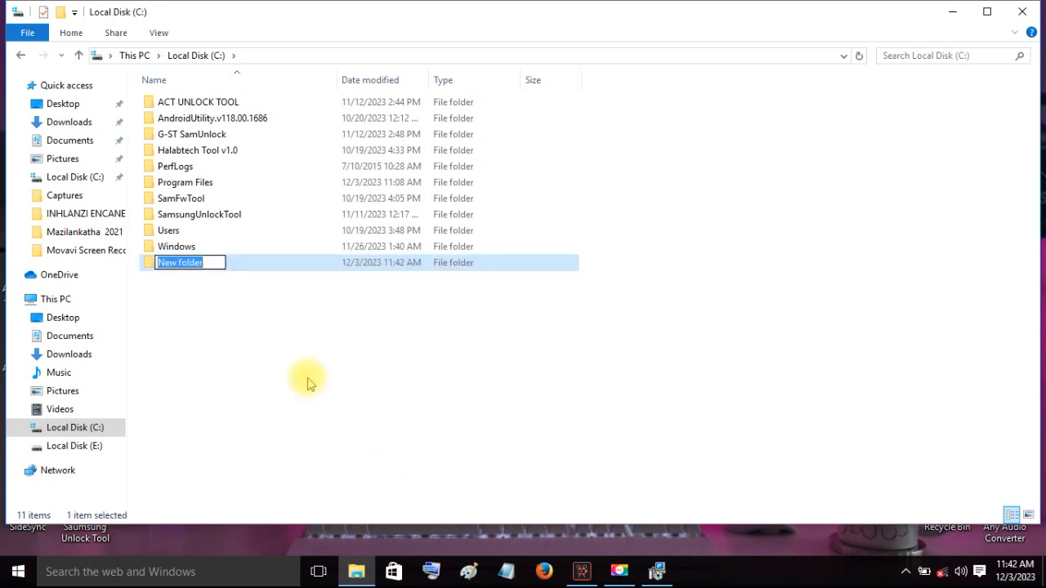
key("Caps_Lock")
type("JAVA_HOME")
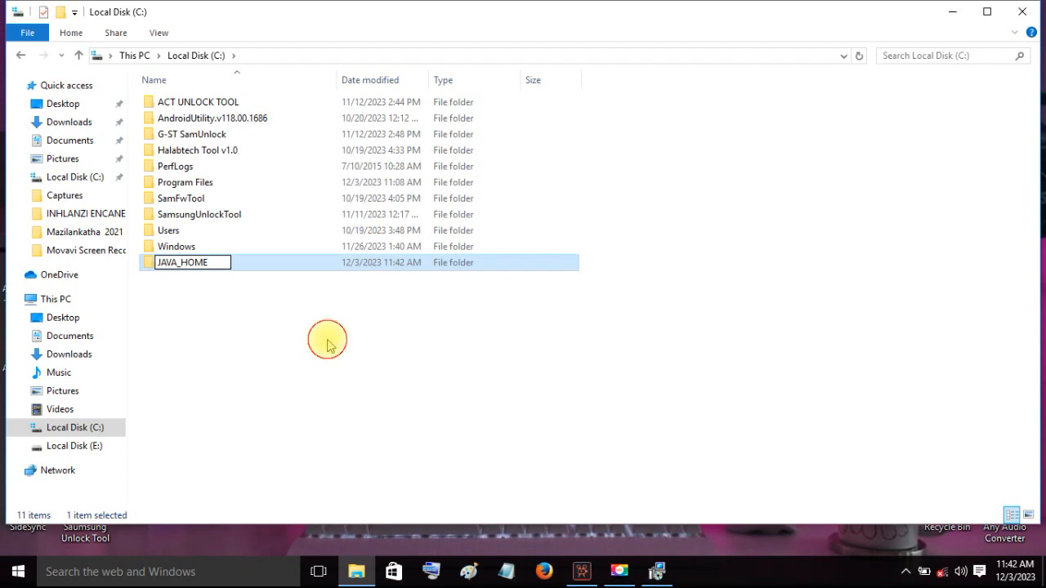
left_click(326, 341)
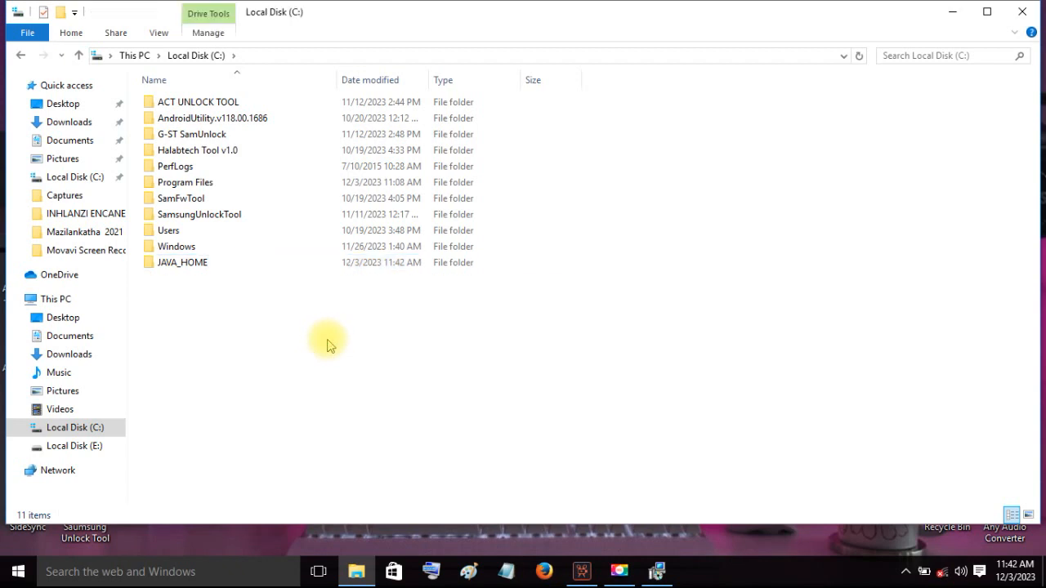
- Return to the JDK installer and set its destination folder to C:\JAVA_HOME\
left_click(658, 571)
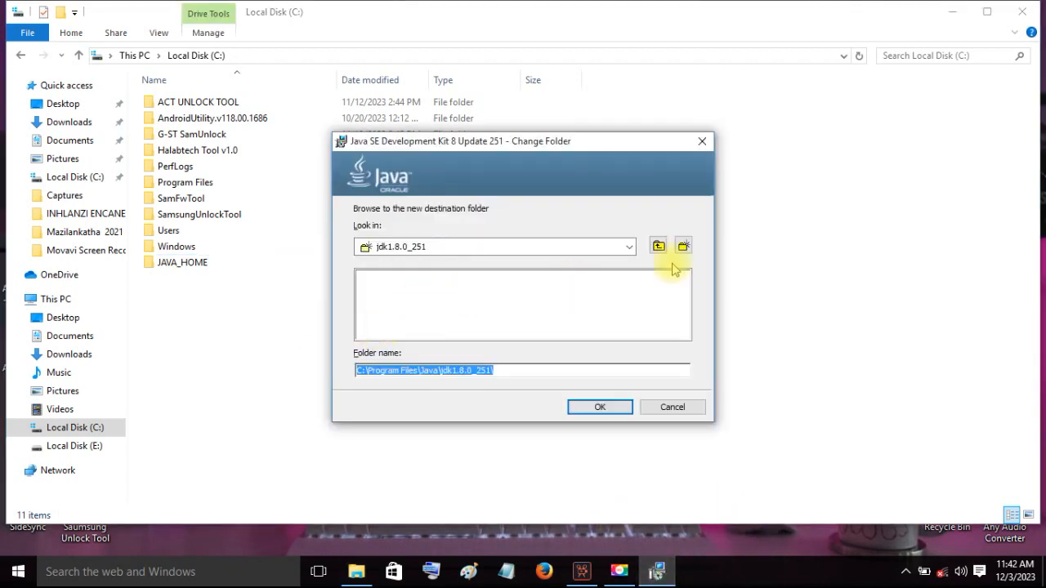
left_click(629, 248)
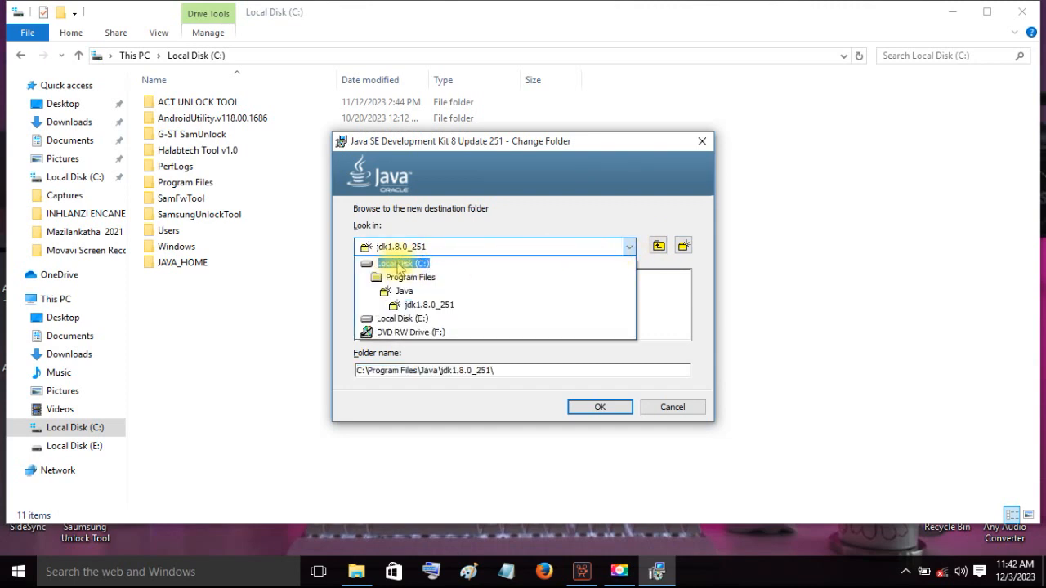
left_click(400, 264)
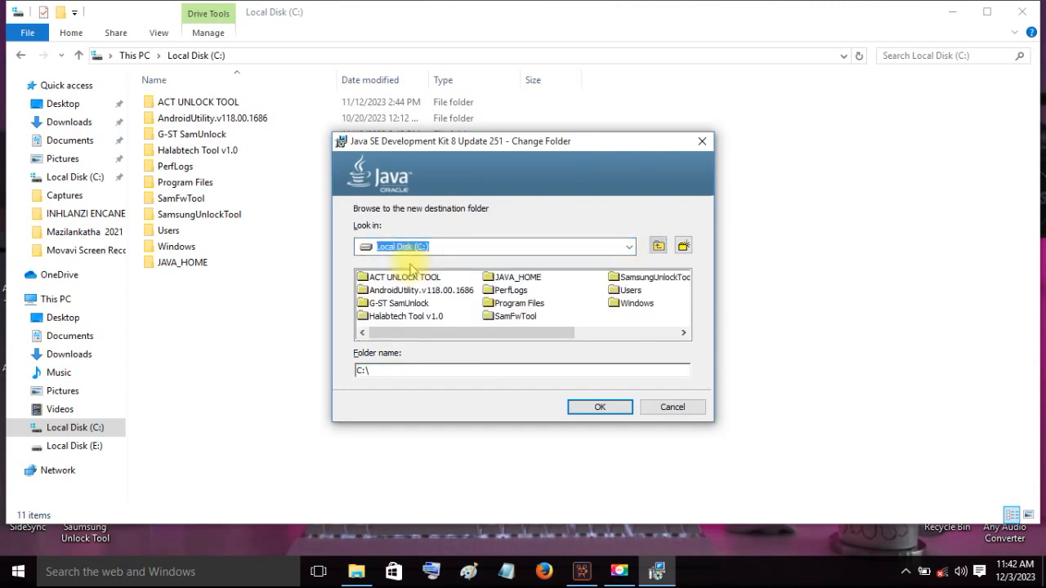
left_click(516, 279)
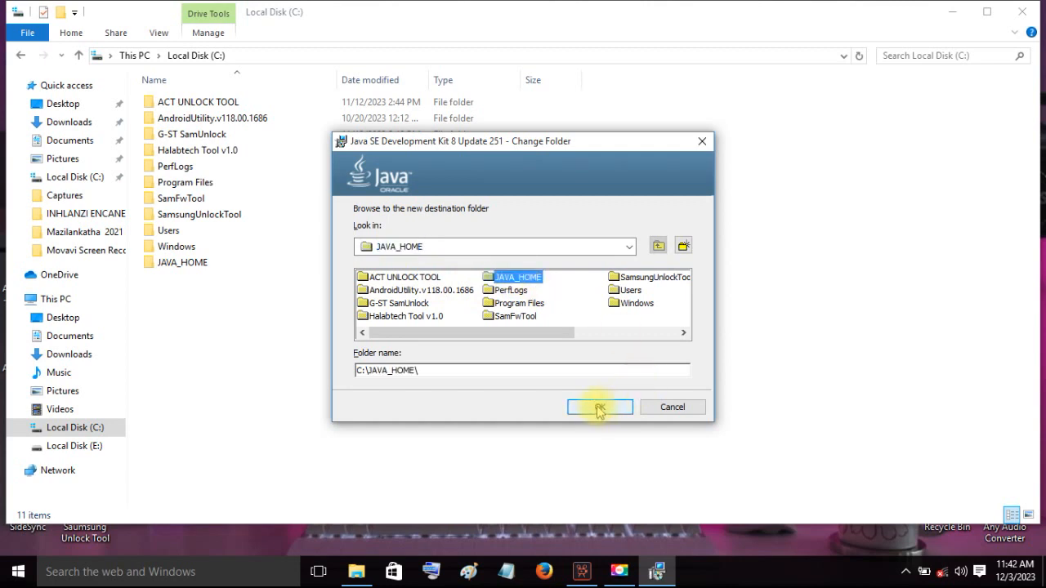
left_click(424, 370)
left_click_drag(423, 370, 355, 373)
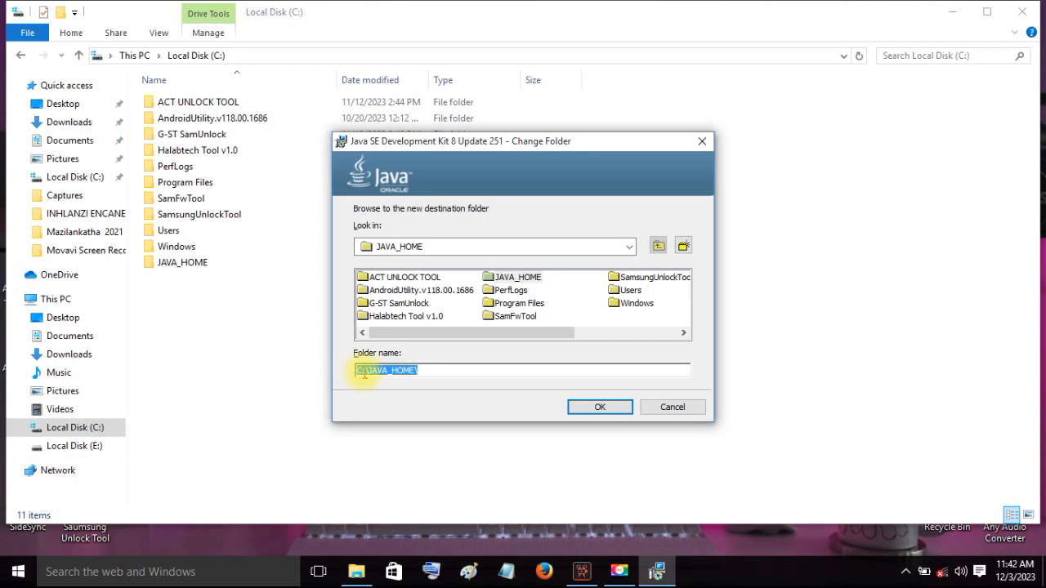
left_click(483, 370)
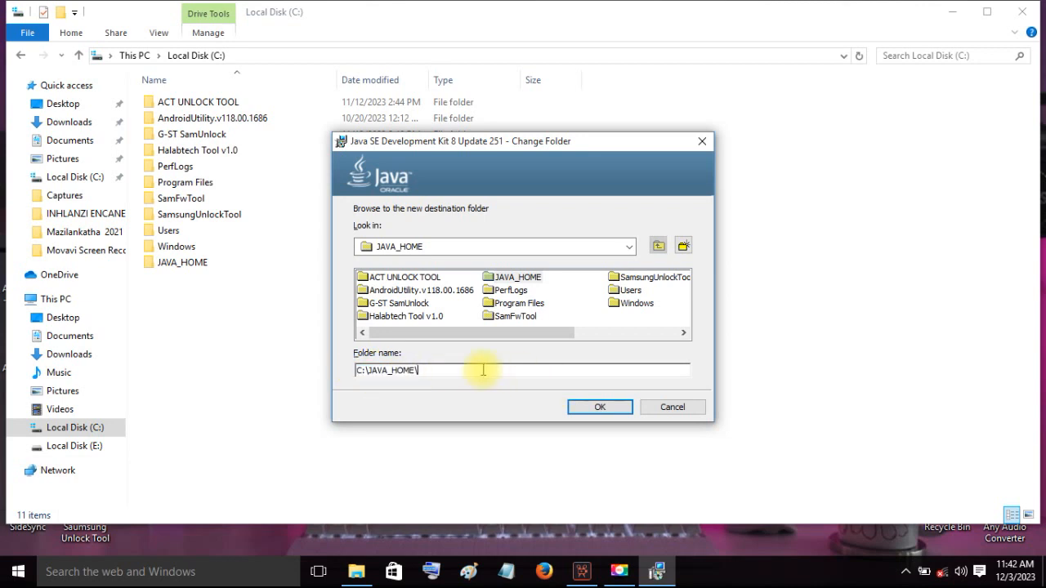
left_click(603, 409)
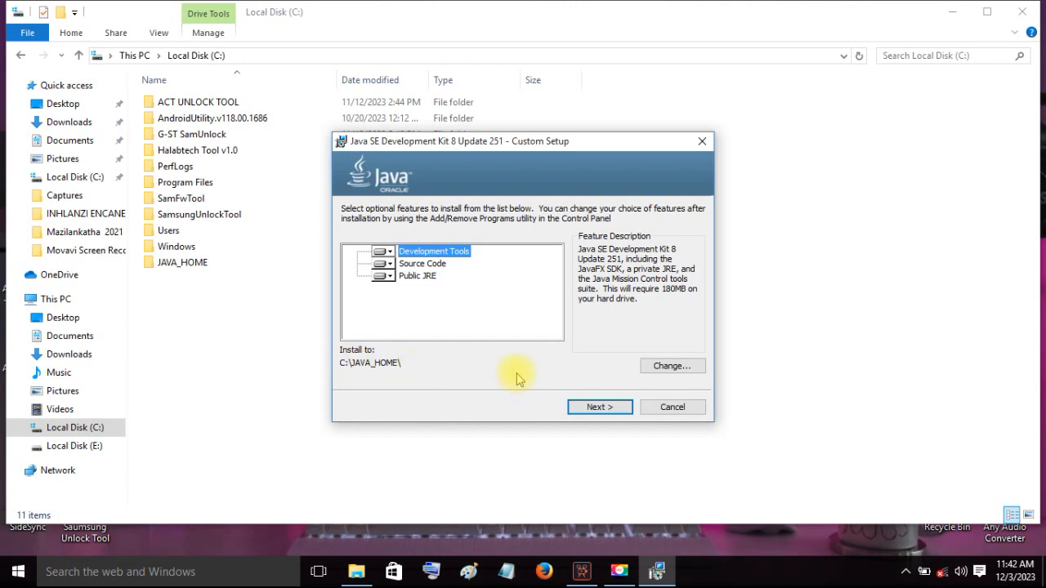
- Start installing the JDK with the selected features and refresh the Local Disk (C:) folder listing
left_click(594, 413)
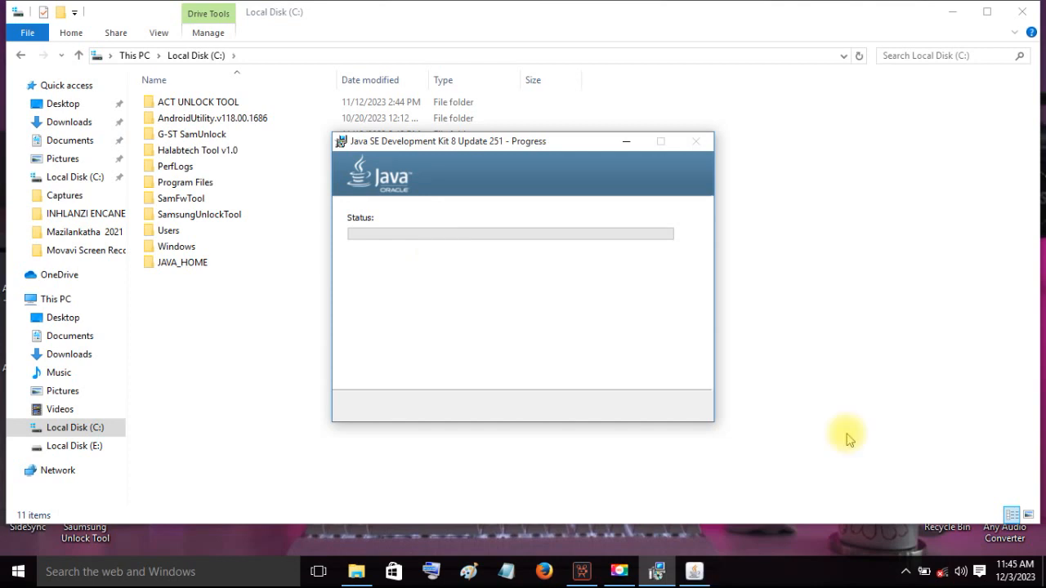
right_click(848, 439)
left_click(881, 304)
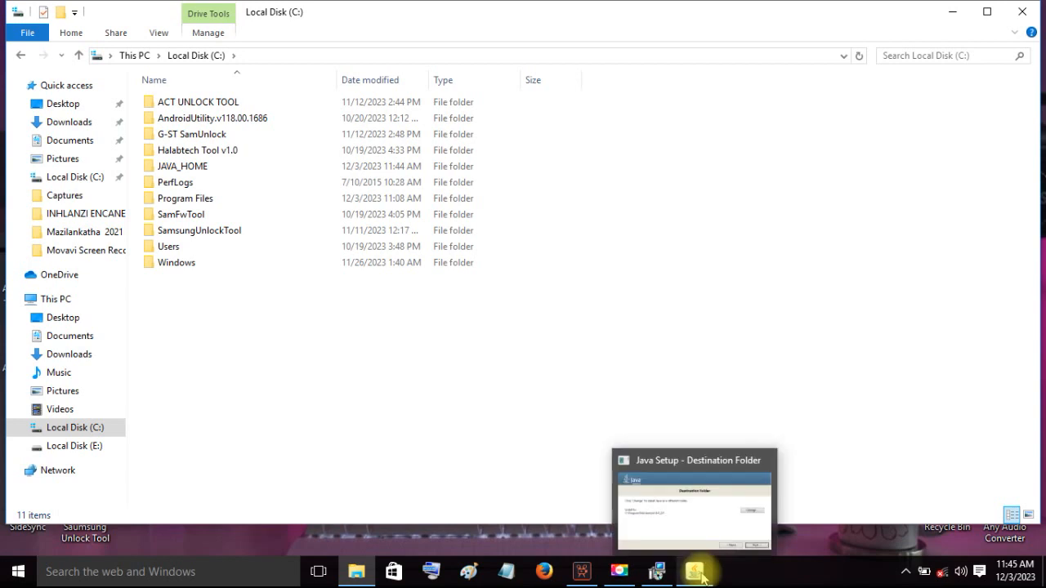
- Accept the Java runtime's destination folder C:\Program Files\Java\jre1.8.0_251, let the installation finish, and close the JDK installer
mouse_move(660, 574)
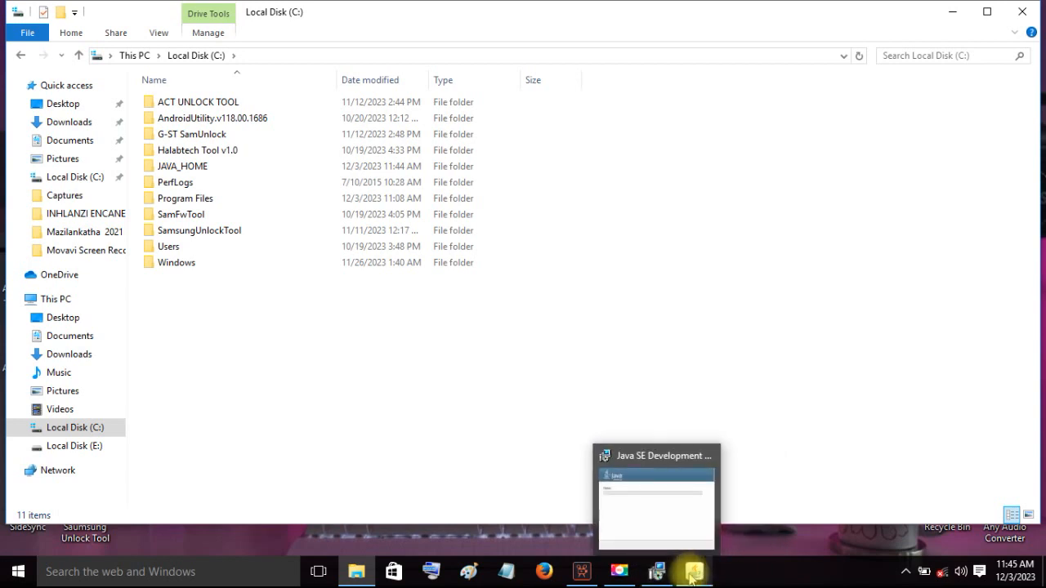
left_click(691, 575)
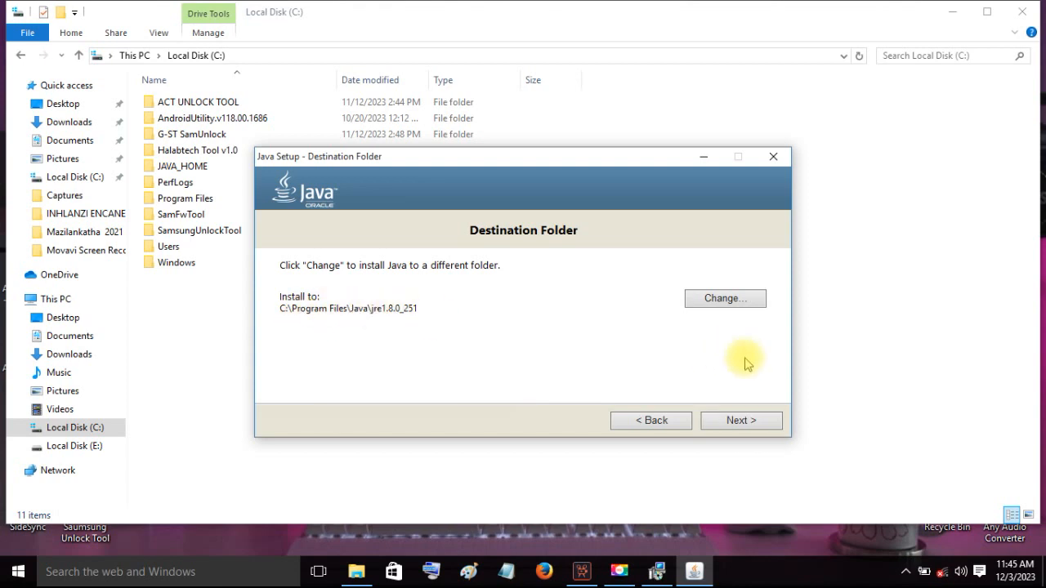
left_click(758, 422)
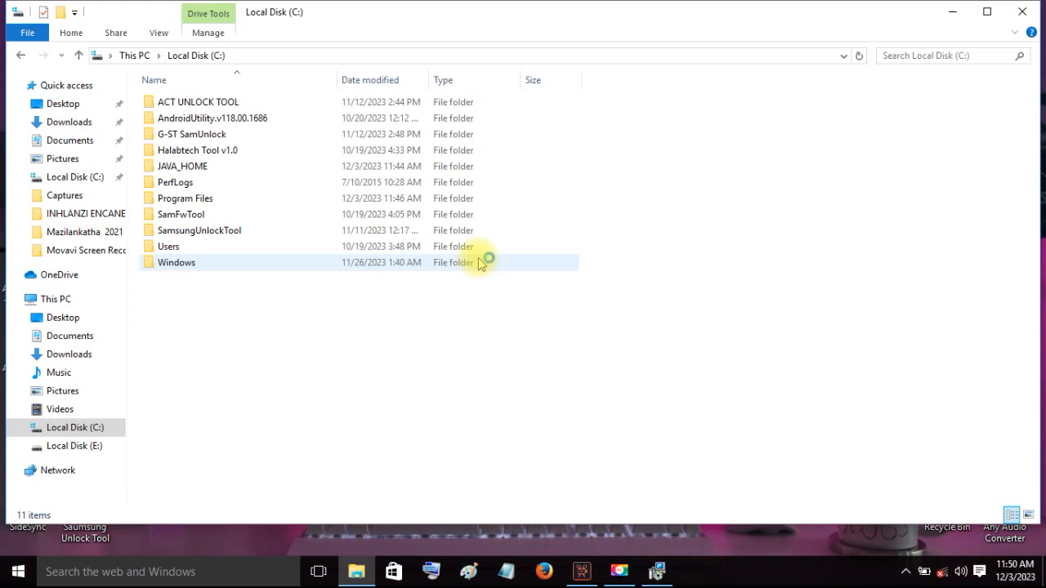
left_click(659, 571)
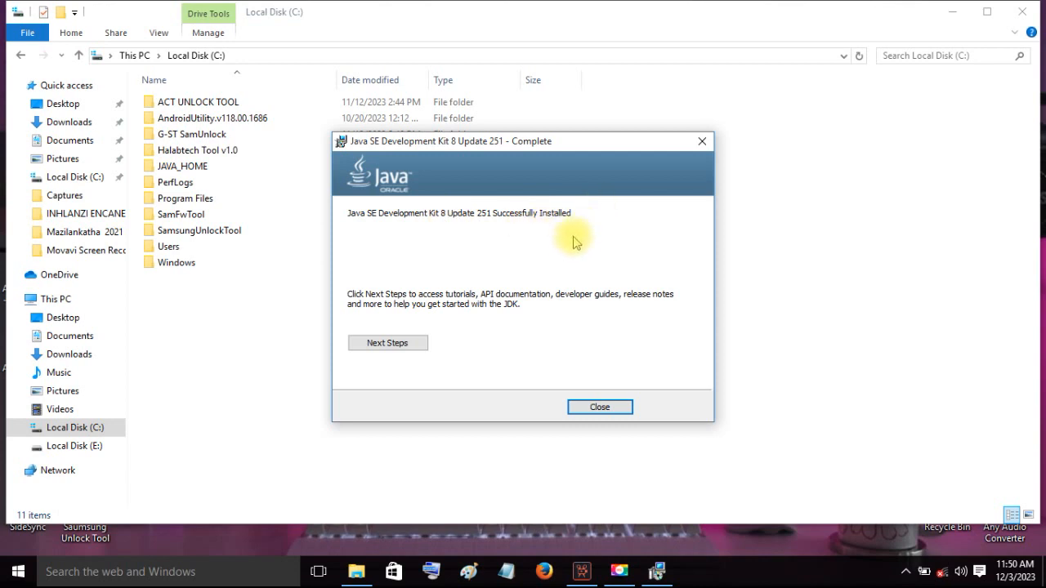
left_click(599, 408)
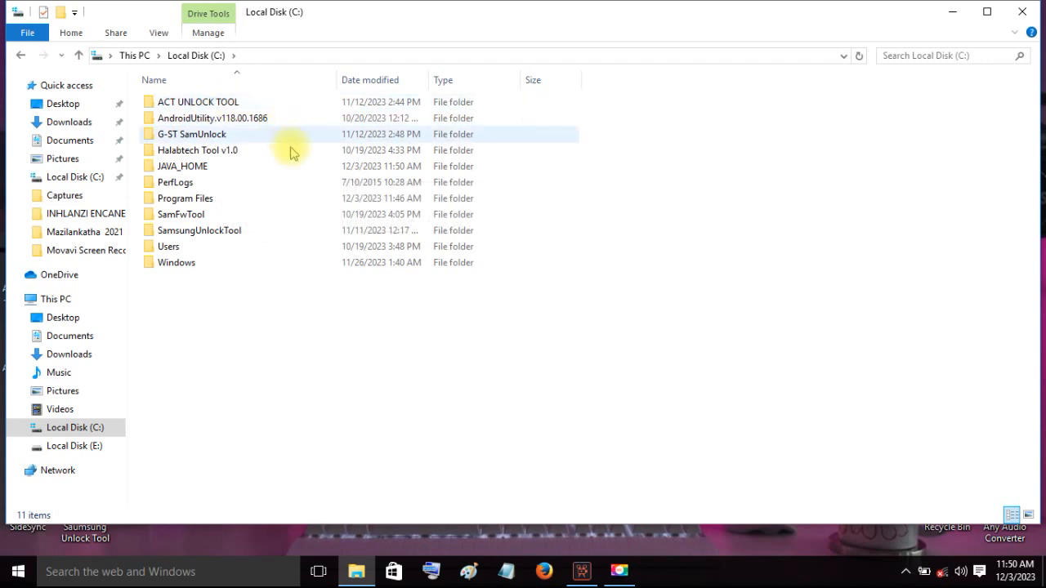
- Open the folder Program Files > Android > Android Studio > bin on Local Disk (C:)
double_click(214, 202)
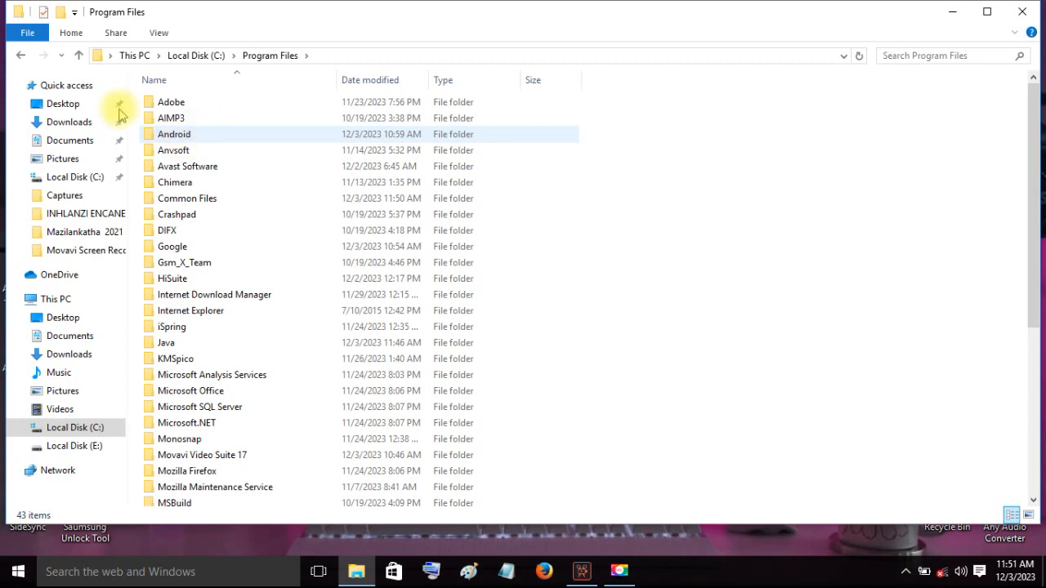
key("BackSpace")
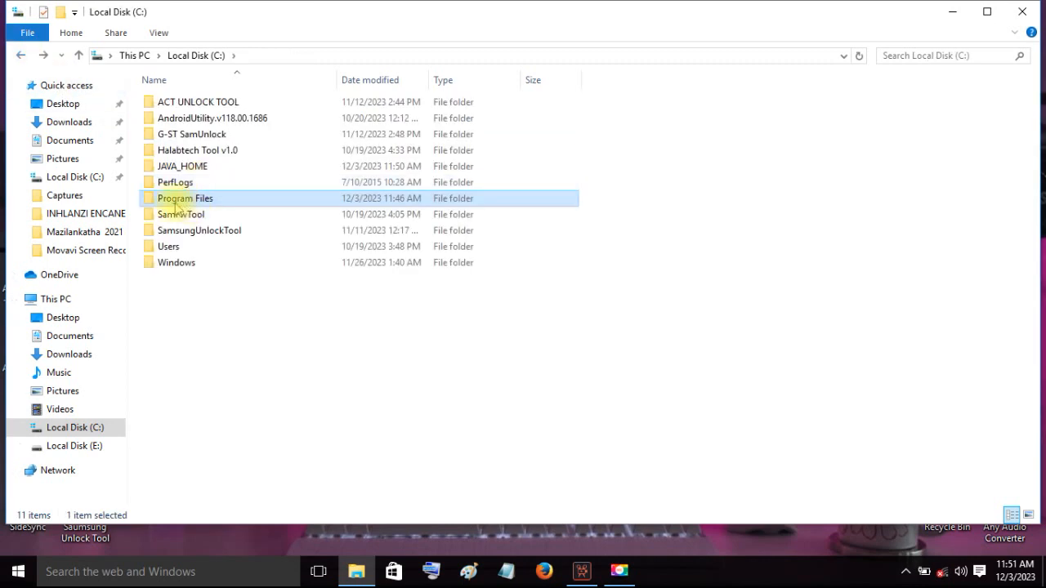
double_click(204, 202)
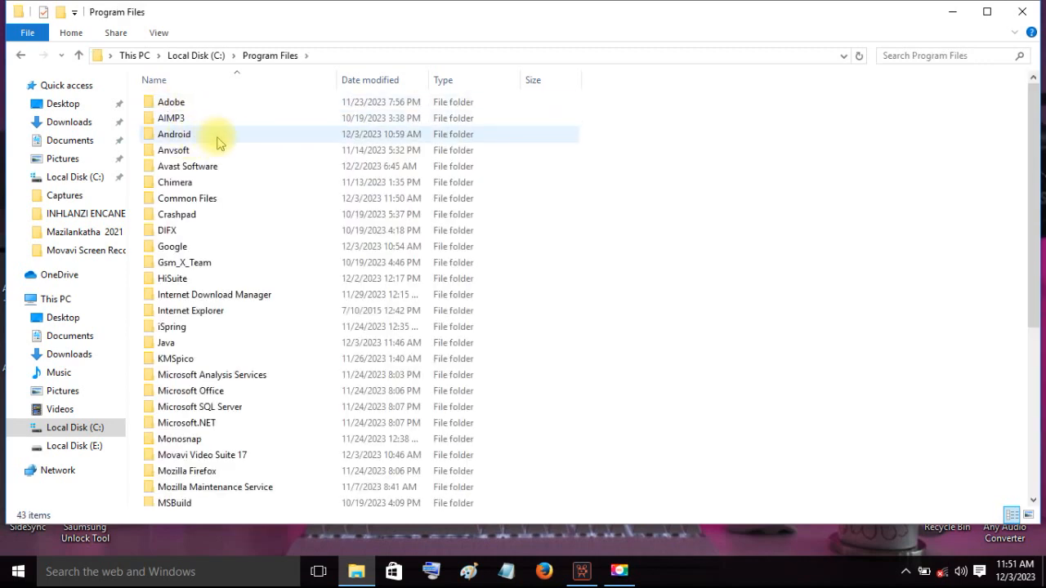
double_click(229, 139)
double_click(197, 103)
double_click(196, 102)
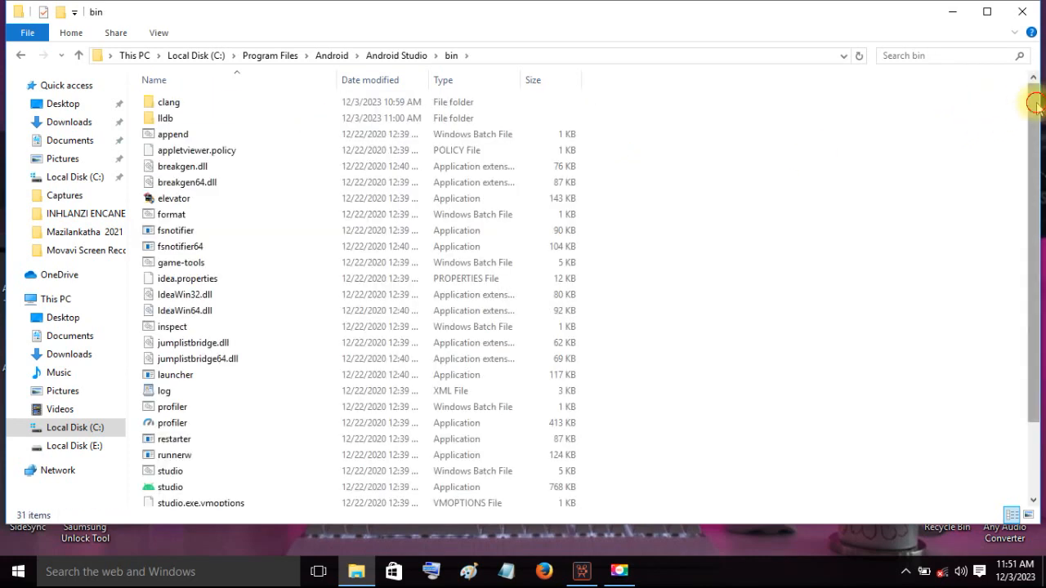
left_click_drag(1030, 103, 1005, 210)
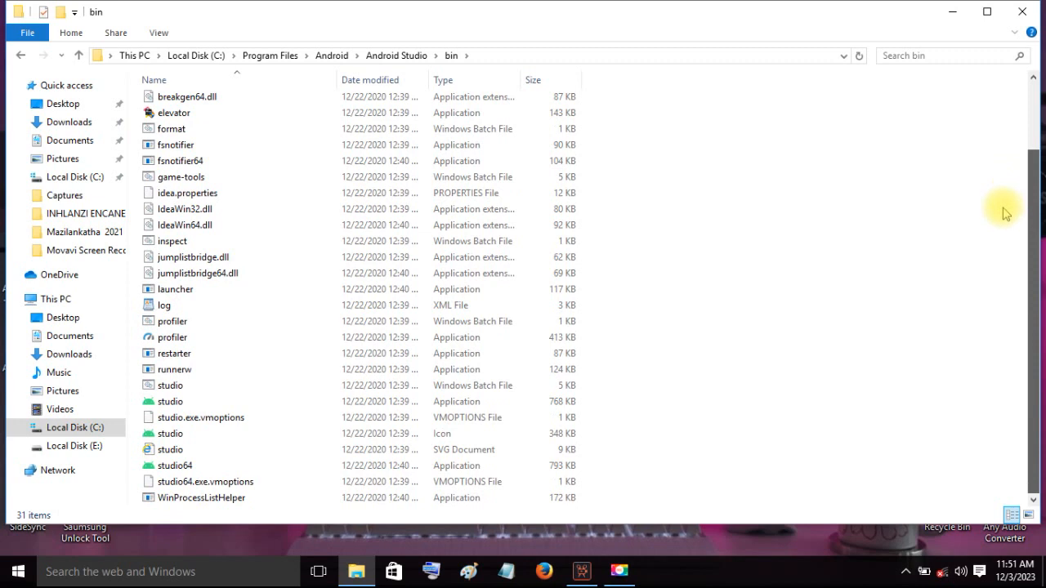
- Create a desktop shortcut for the studio application in the bin folder
left_click(187, 404)
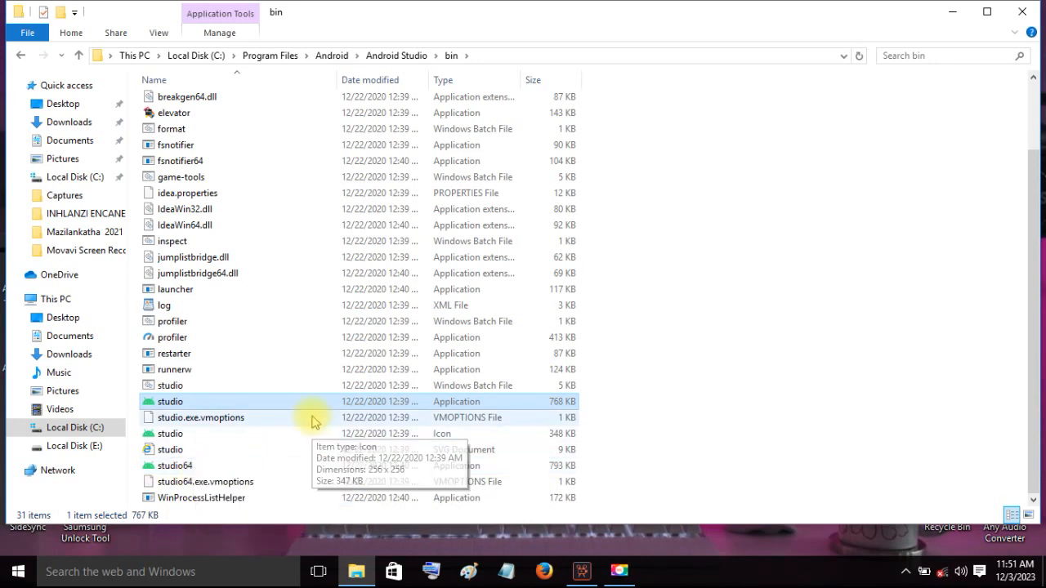
right_click(462, 402)
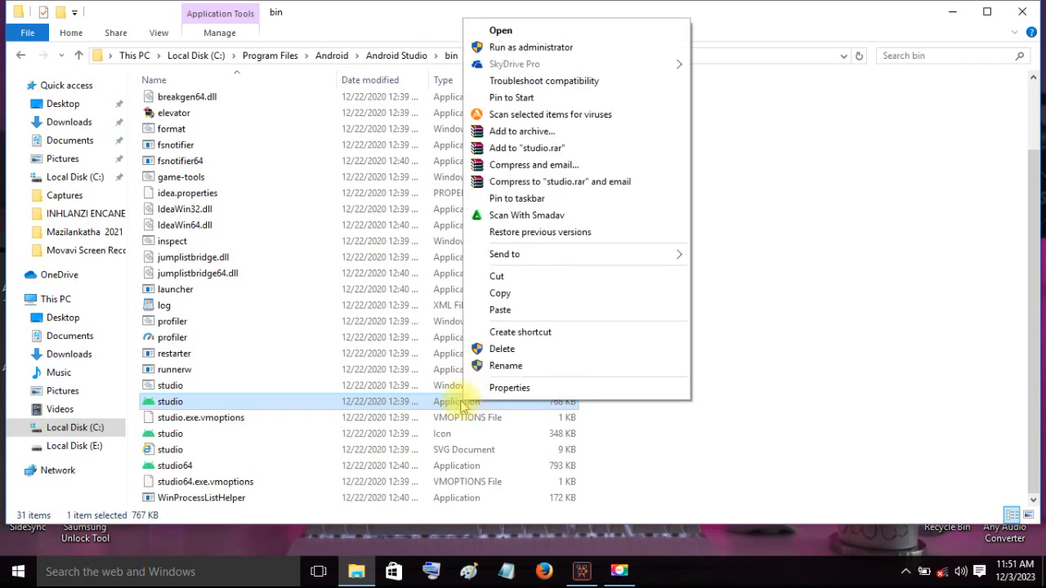
mouse_move(532, 256)
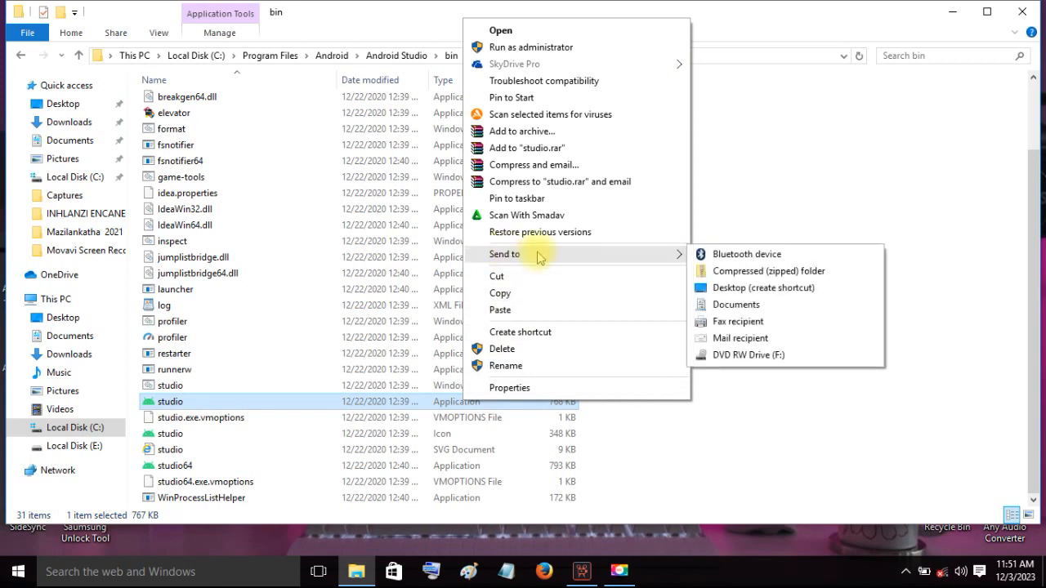
left_click(772, 291)
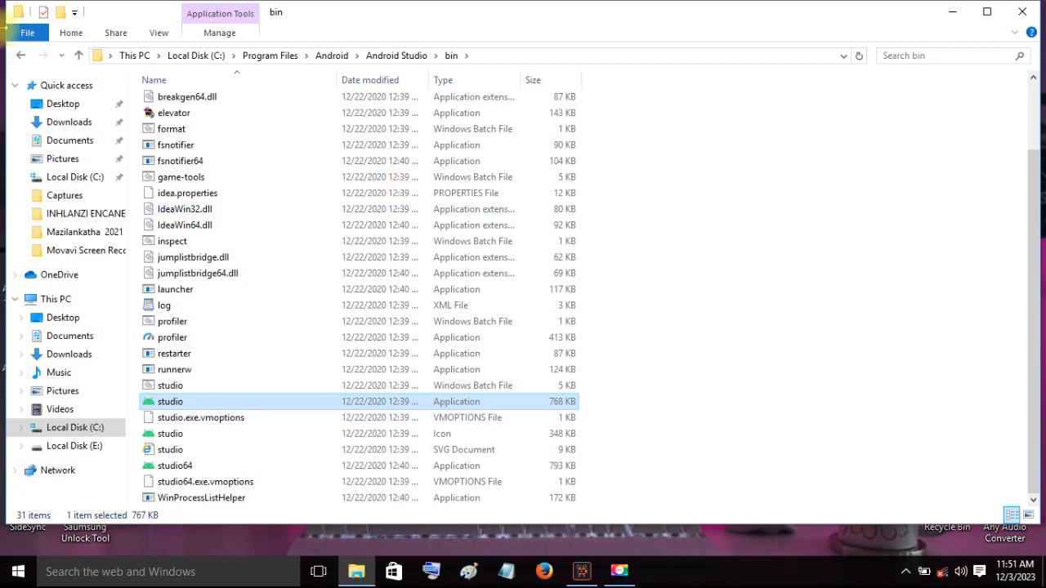
- Return to Local Disk (C:), open the JAVA_HOME folder, and copy its path C:\JAVA_HOME
left_click(21, 55)
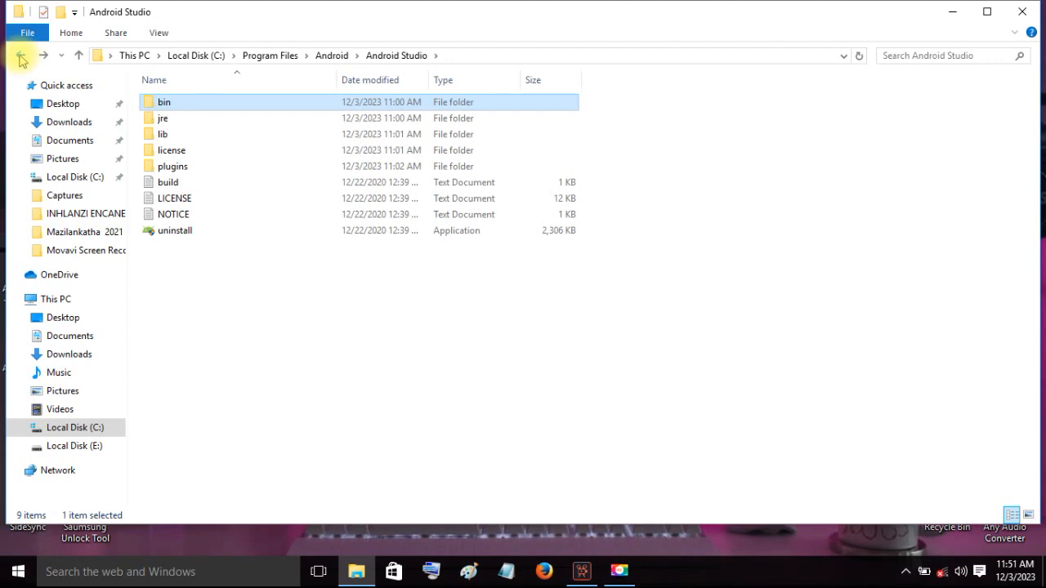
left_click(21, 57)
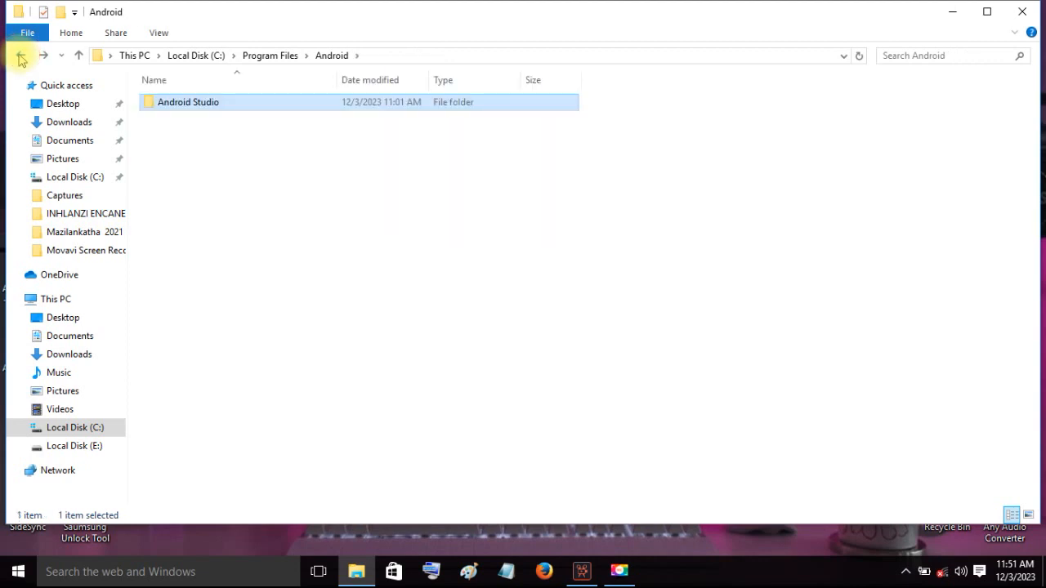
left_click(20, 58)
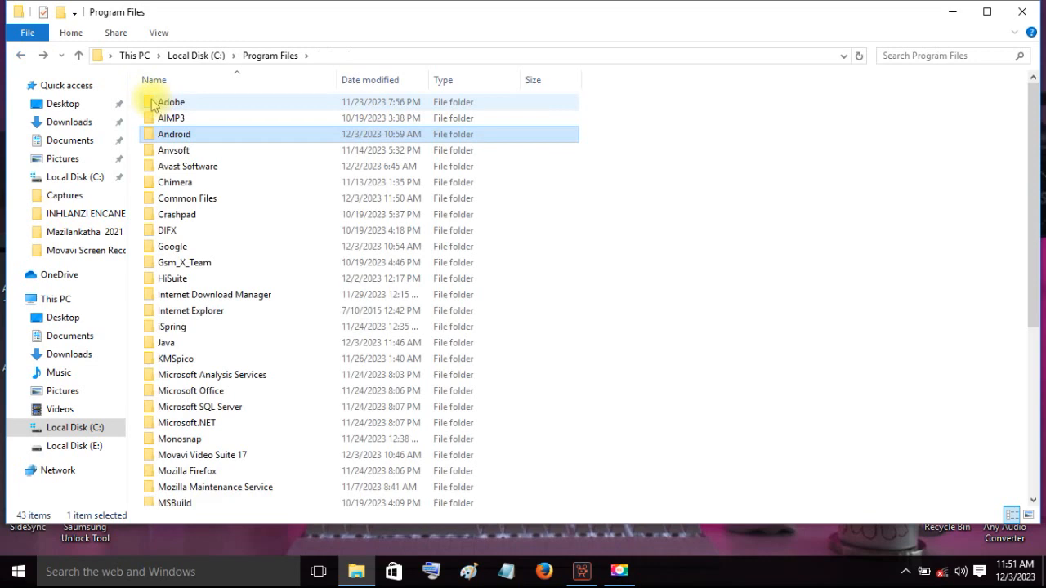
left_click(21, 57)
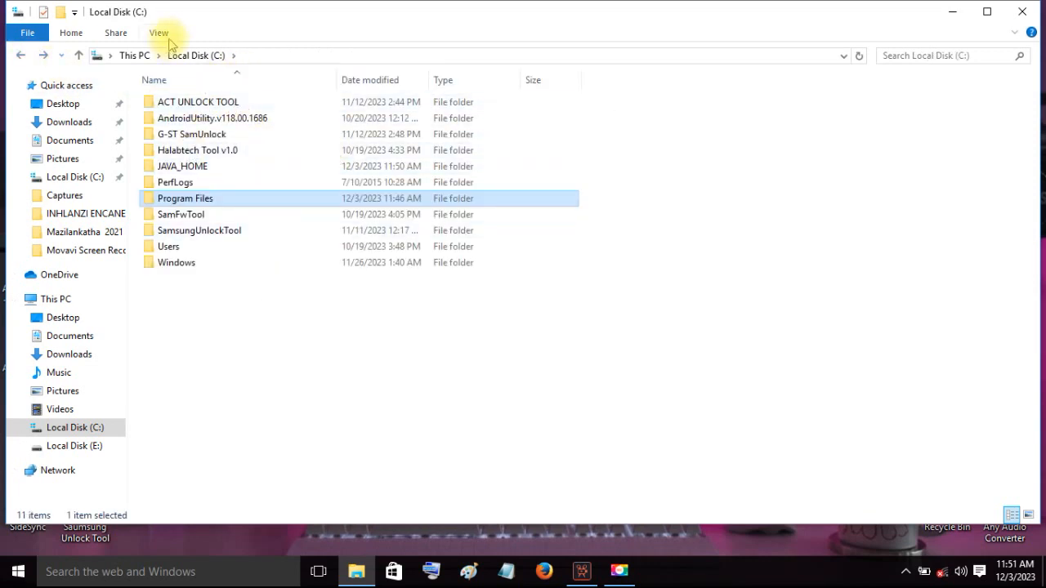
double_click(195, 167)
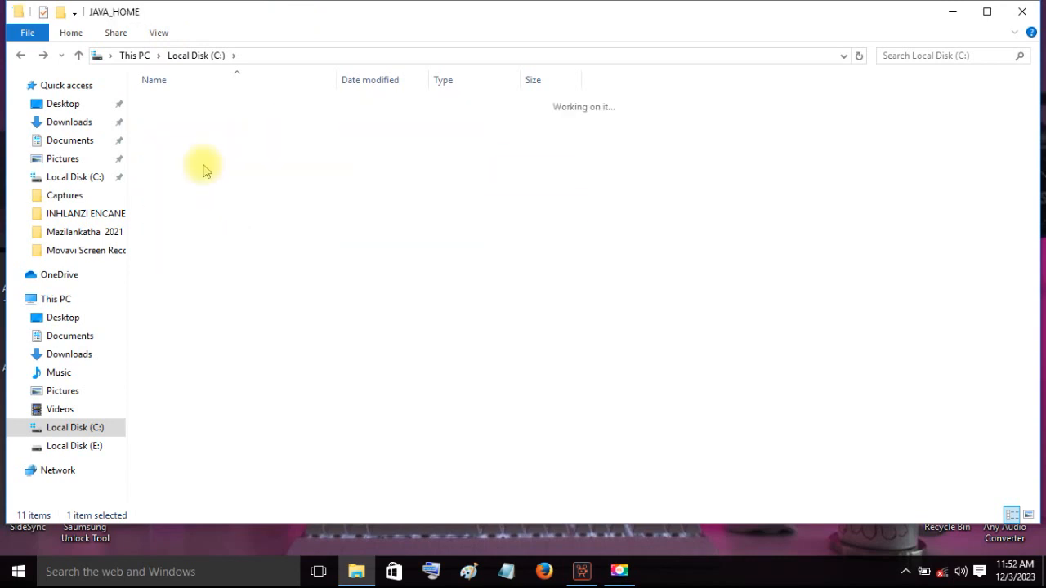
left_click(346, 54)
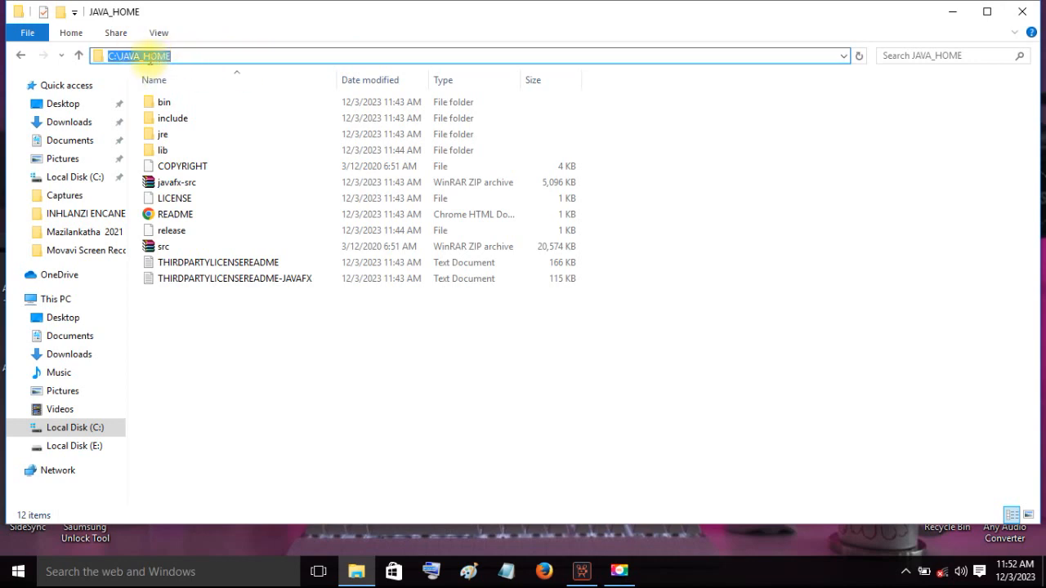
right_click(155, 55)
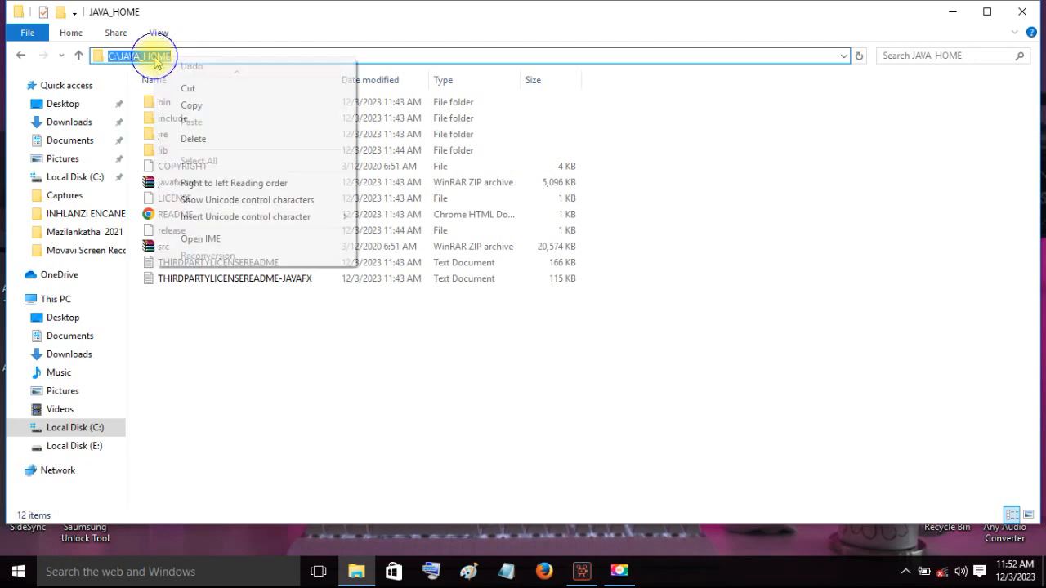
left_click(202, 109)
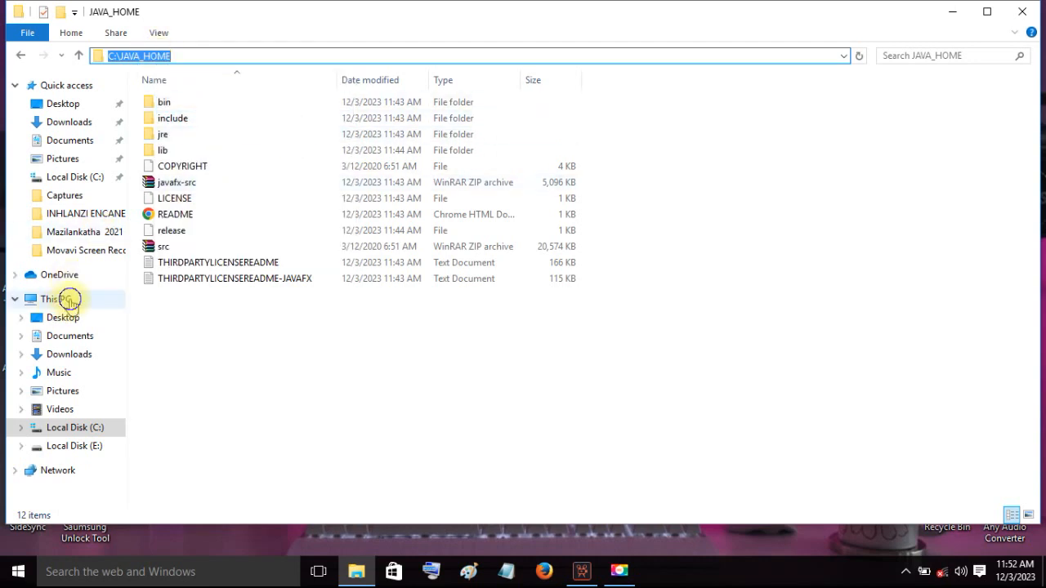
- Open the environment variables from This PC's advanced system settings and delete the existing JAVA_HOME system variable
right_click(70, 301)
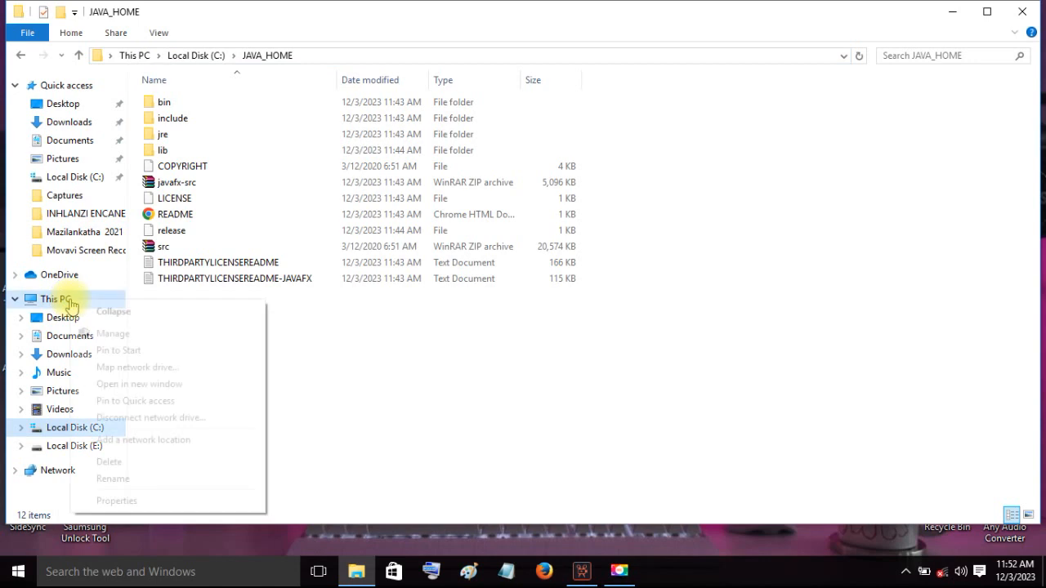
left_click(114, 502)
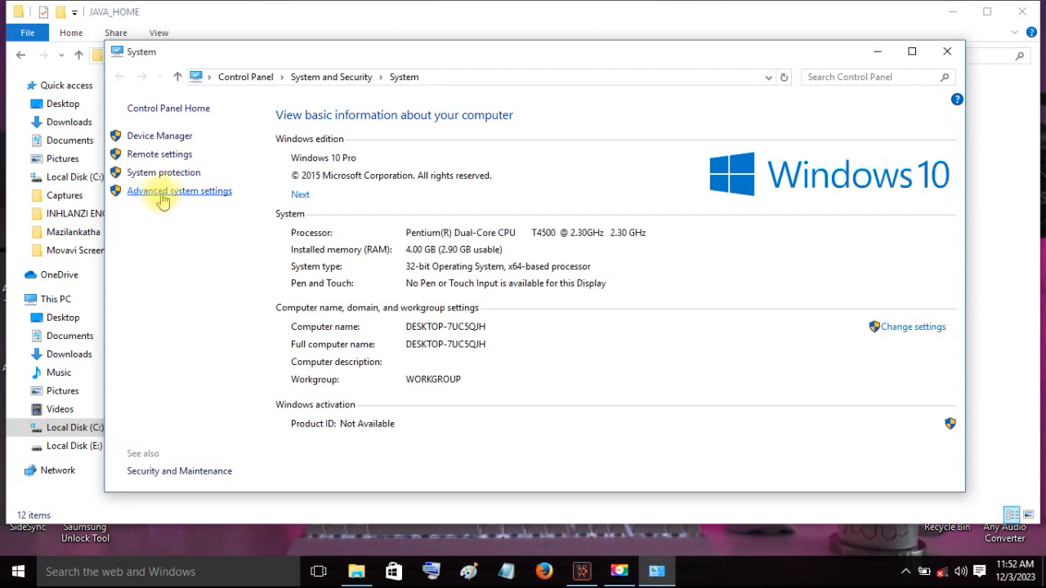
left_click(175, 194)
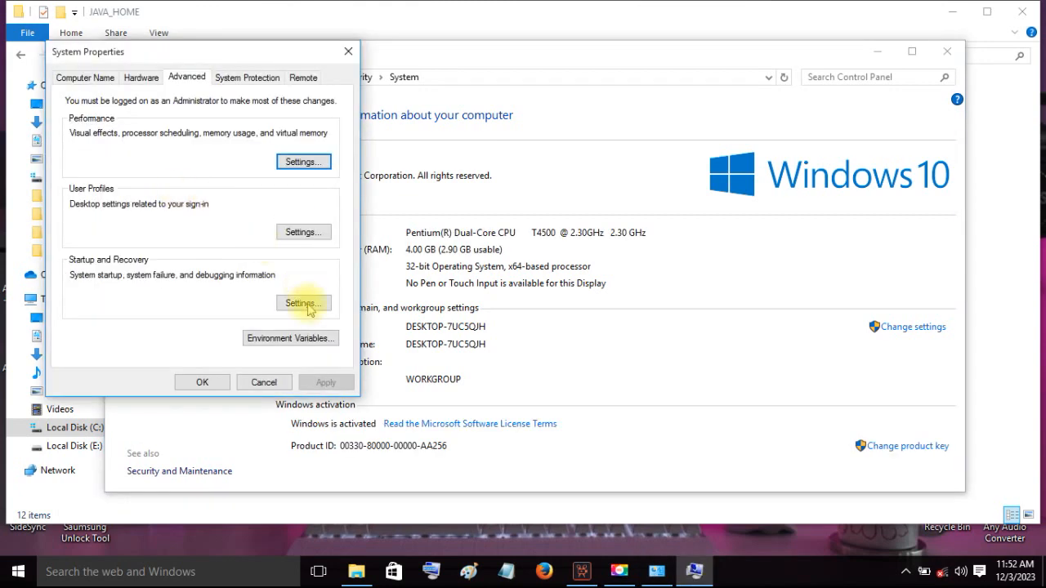
left_click(269, 344)
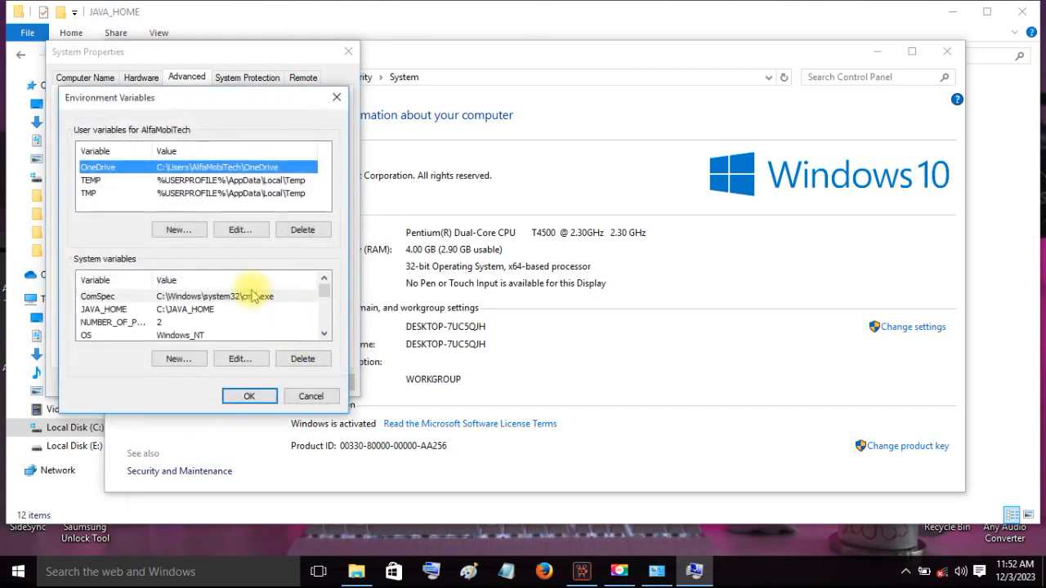
left_click(196, 310)
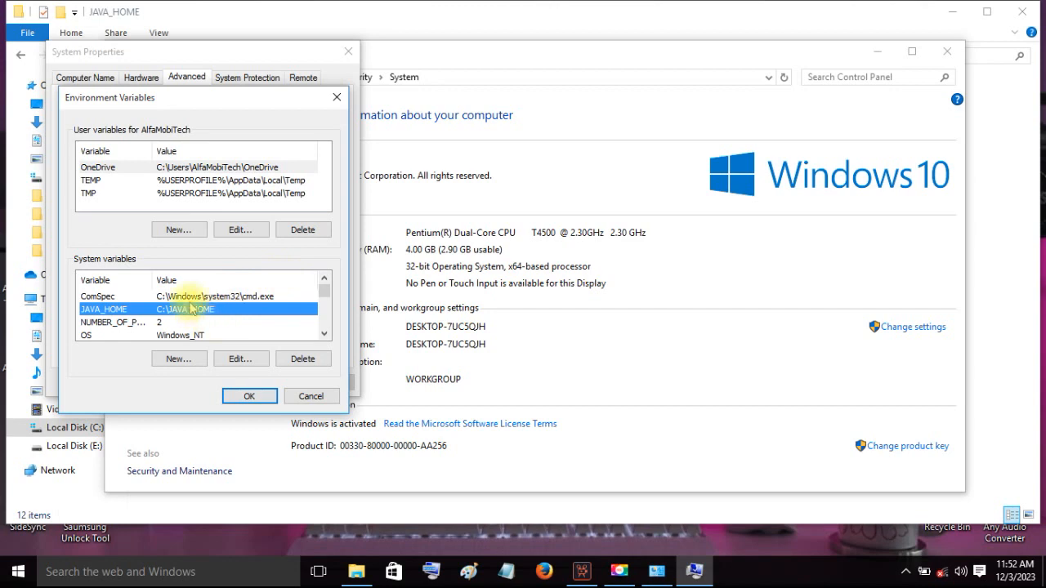
left_click(304, 360)
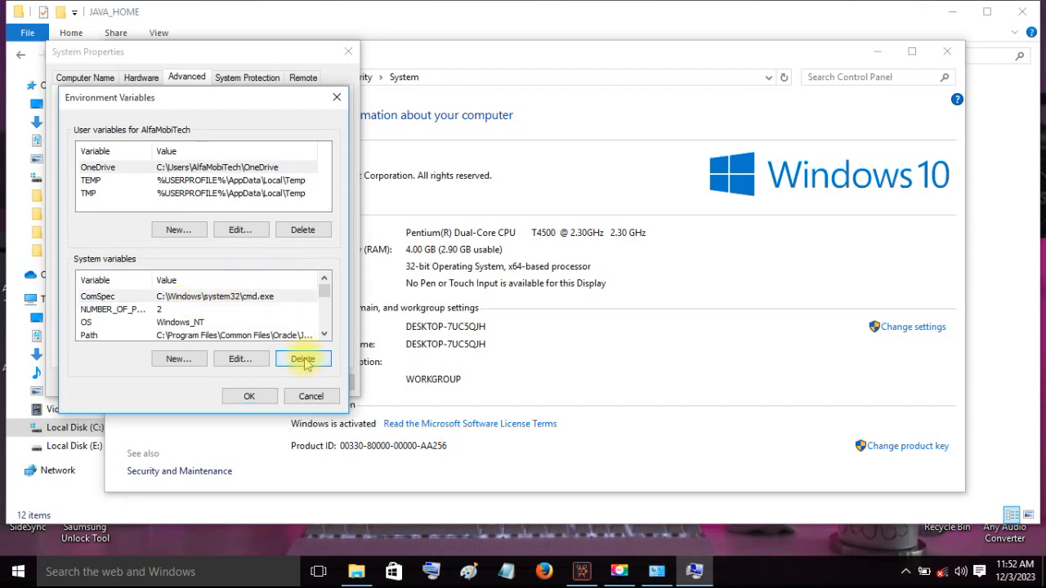
- Create a system variable named JAVA_HOME with the copied path C:\JAVA_HOME as its value
left_click(178, 359)
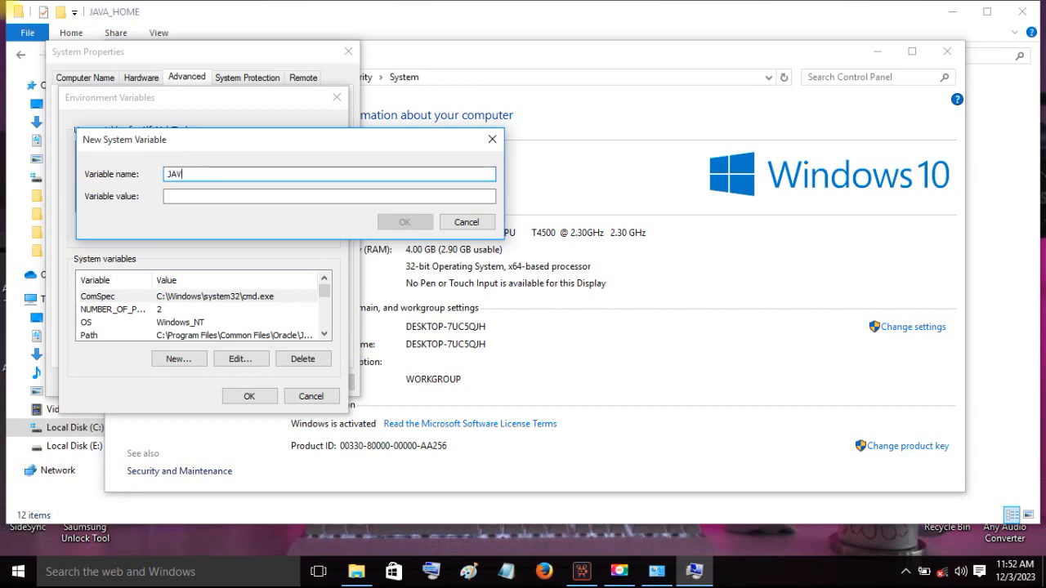
type("NAME")
left_click_drag(214, 173, 192, 177)
key("BackSpace")
type("HOME")
left_click(186, 193)
left_click(186, 193)
key("ctrl+v")
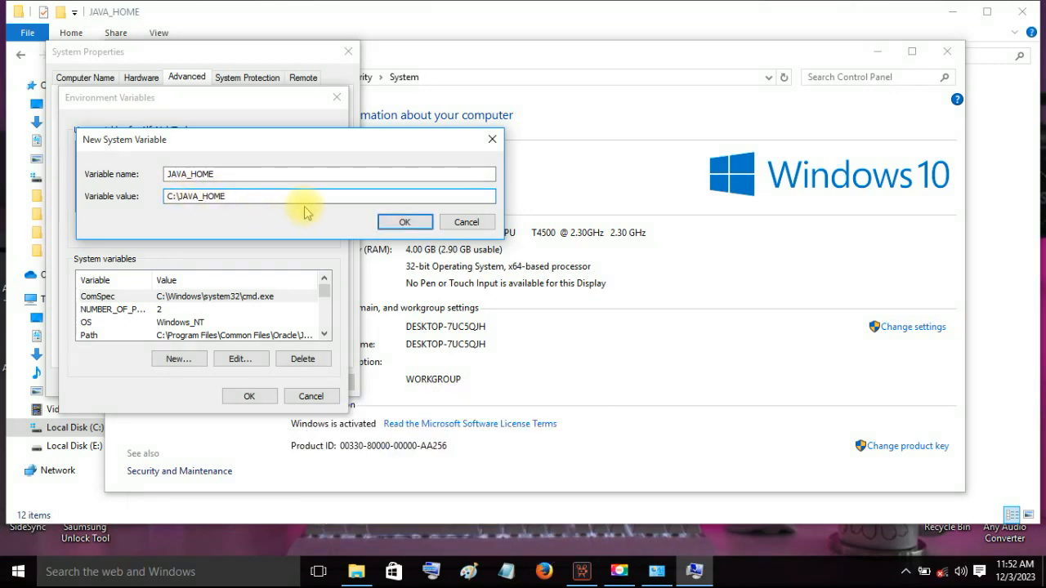
left_click(404, 224)
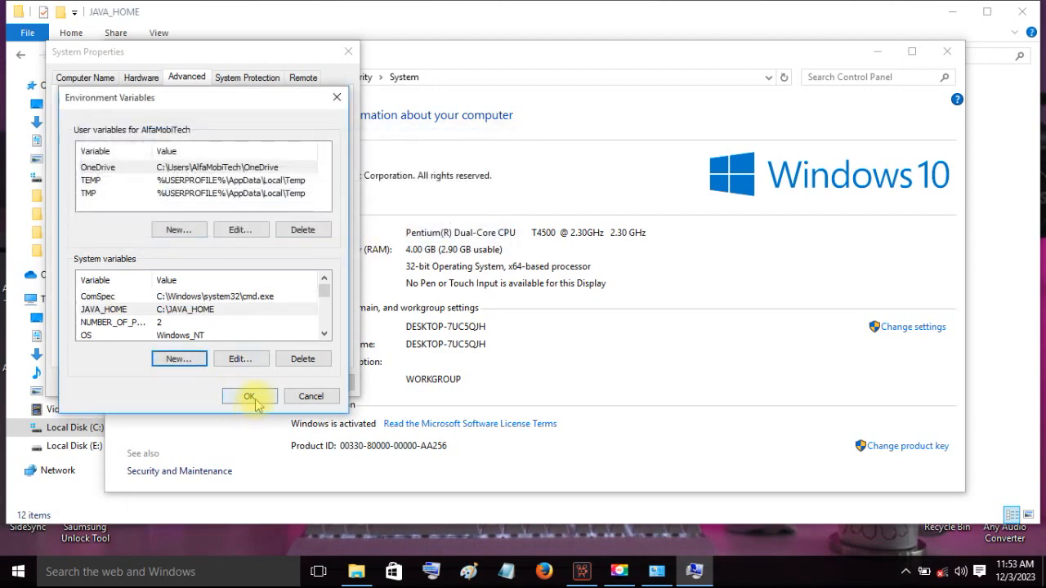
- Confirm the environment variables and system properties, and close the System and JAVA_HOME folder windows
left_click(249, 397)
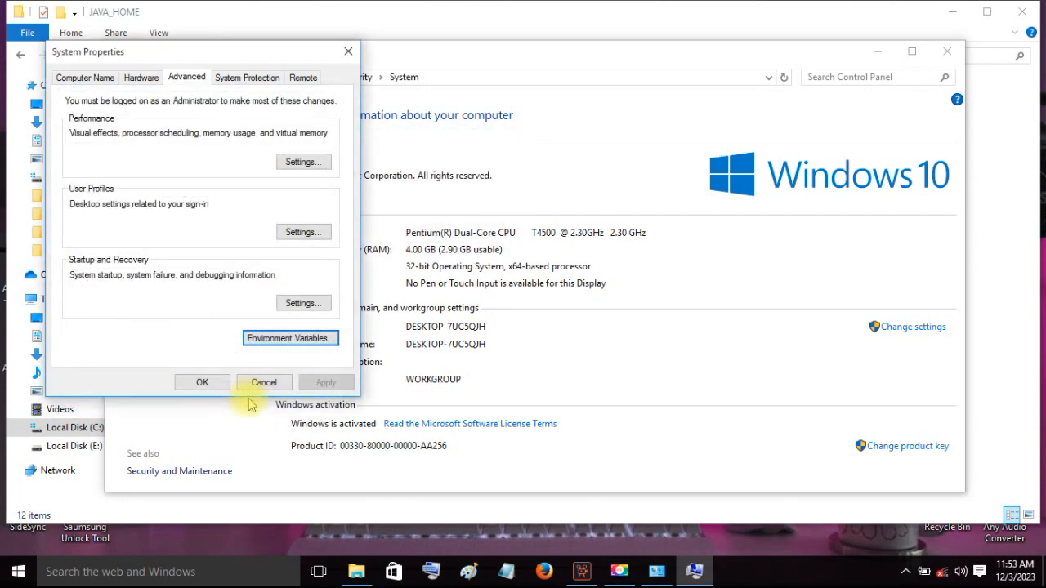
left_click(204, 382)
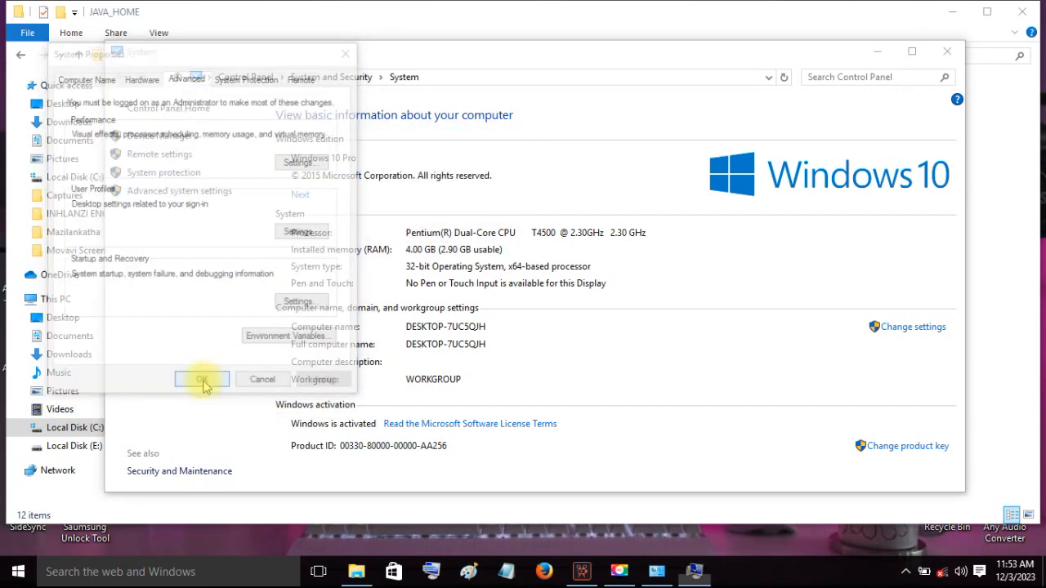
left_click(946, 50)
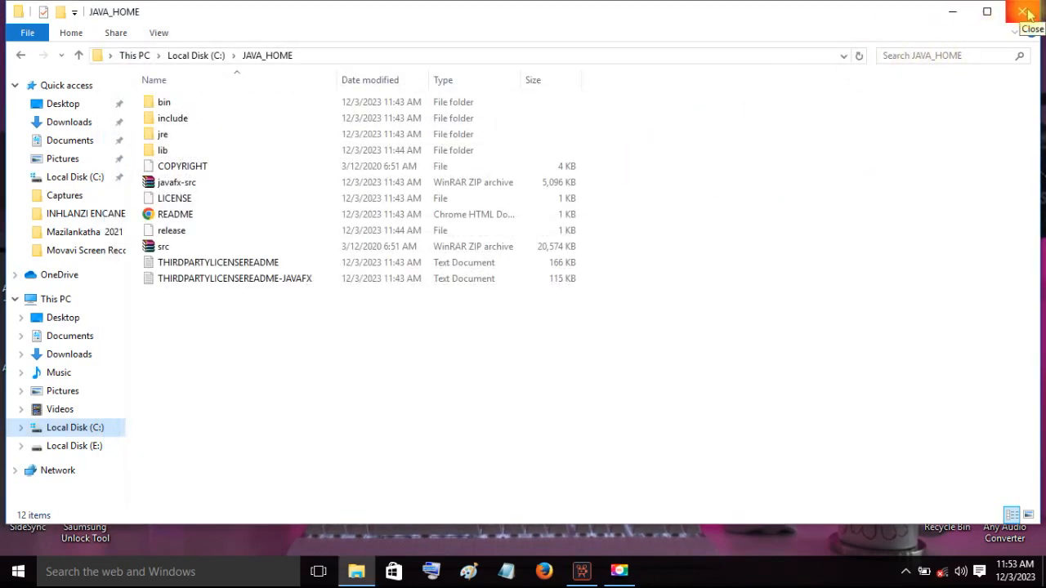
left_click(1028, 14)
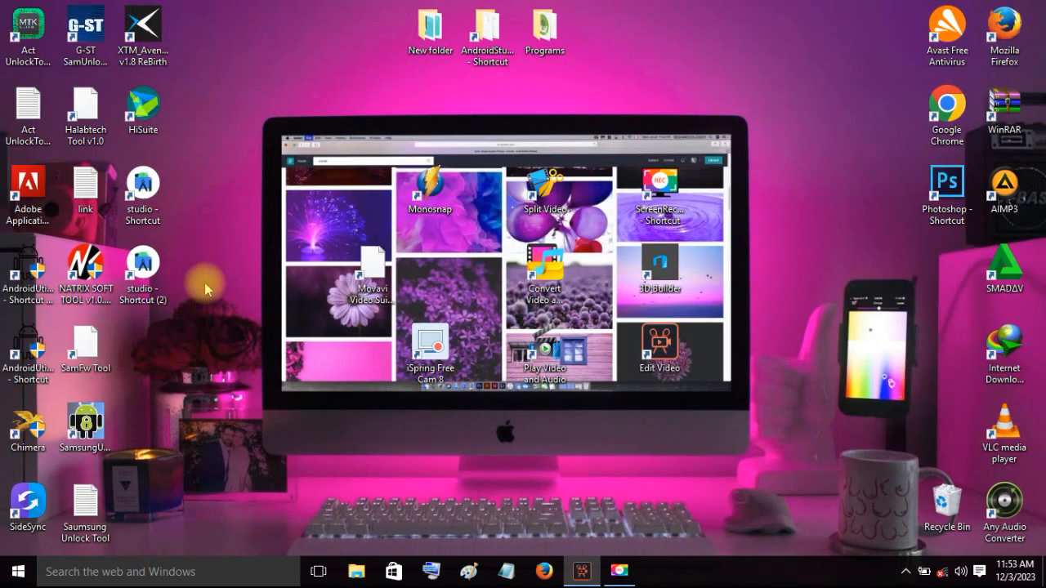
- Select the studio - Shortcut (2) icon on the desktop
left_click(144, 264)
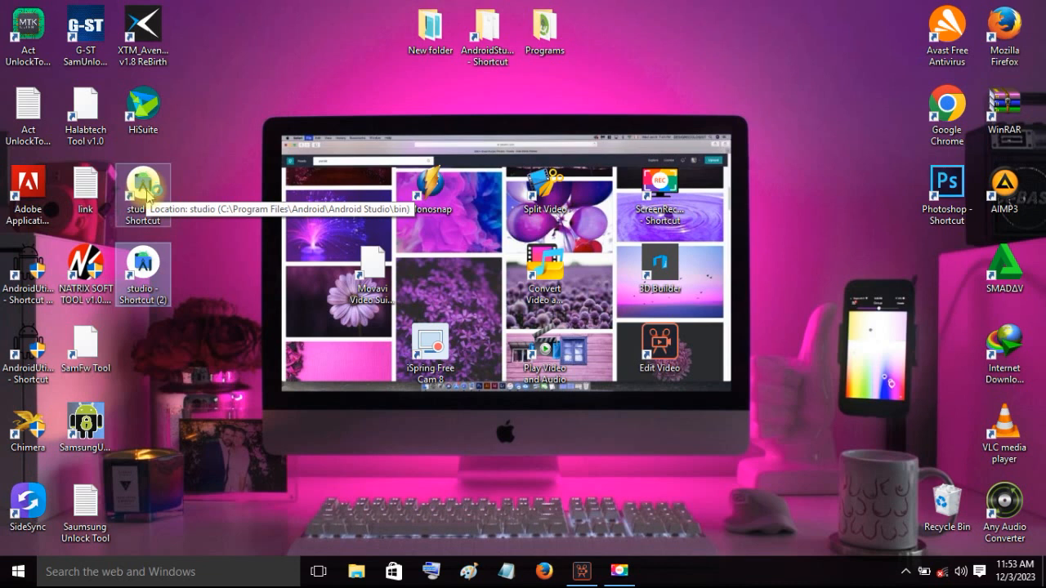